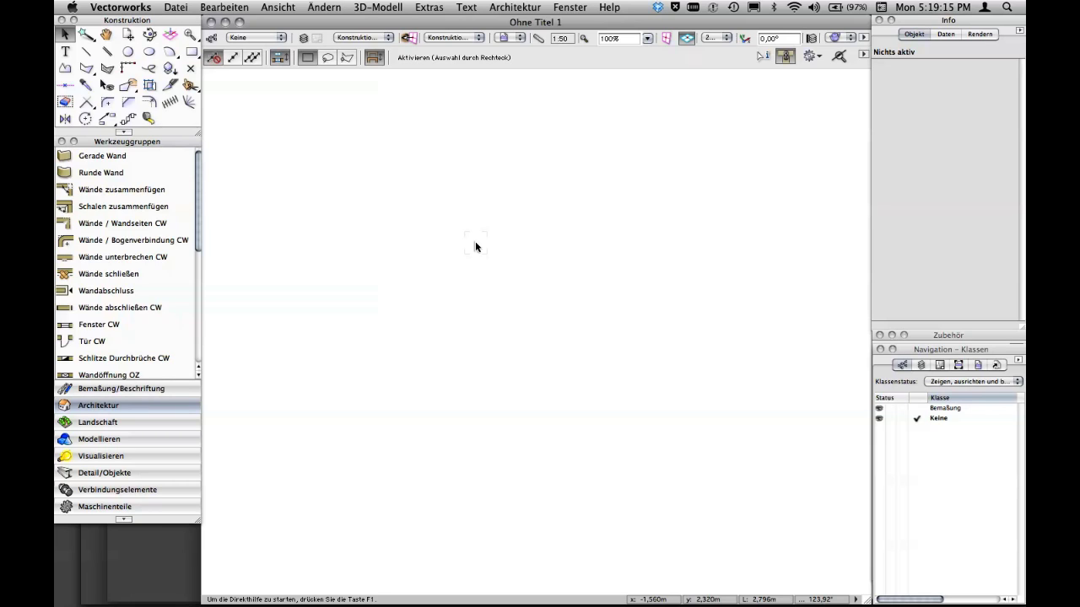
{"action": "left_click", "coordinate": [713, 38]}
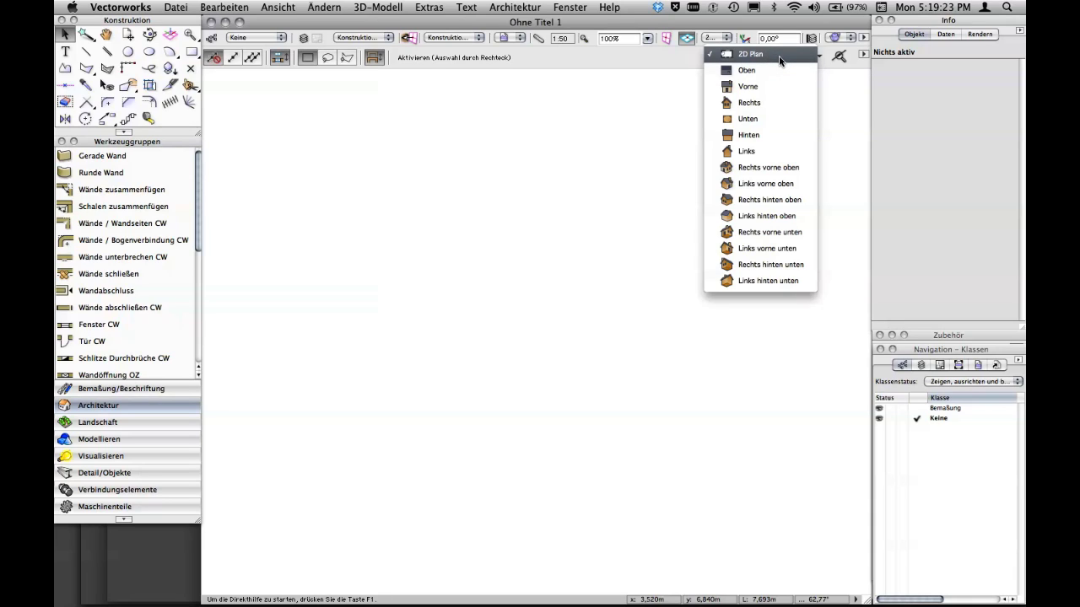
{"action": "left_click", "coordinate": [833, 127]}
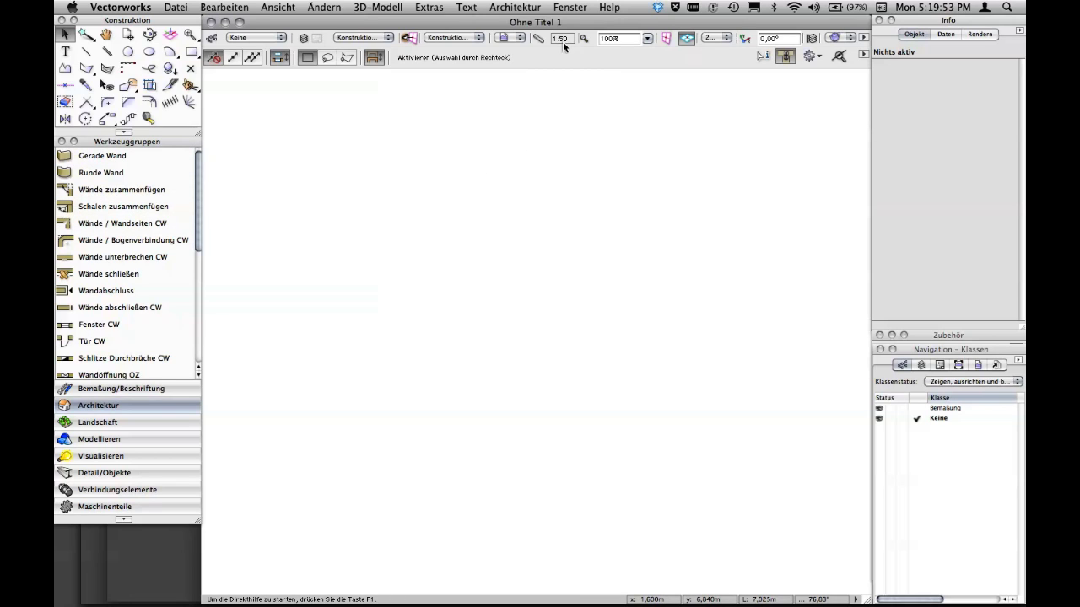
Step: Set the drawing scale to 1:100
{"action": "left_click", "coordinate": [537, 39]}
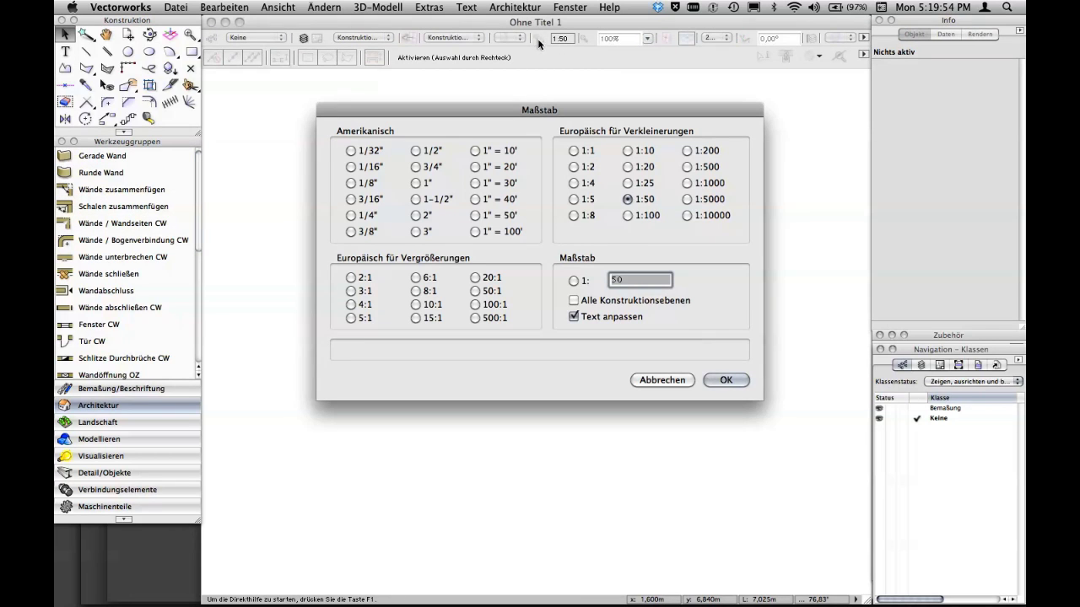
{"action": "left_click", "coordinate": [627, 215]}
{"action": "left_click", "coordinate": [725, 379]}
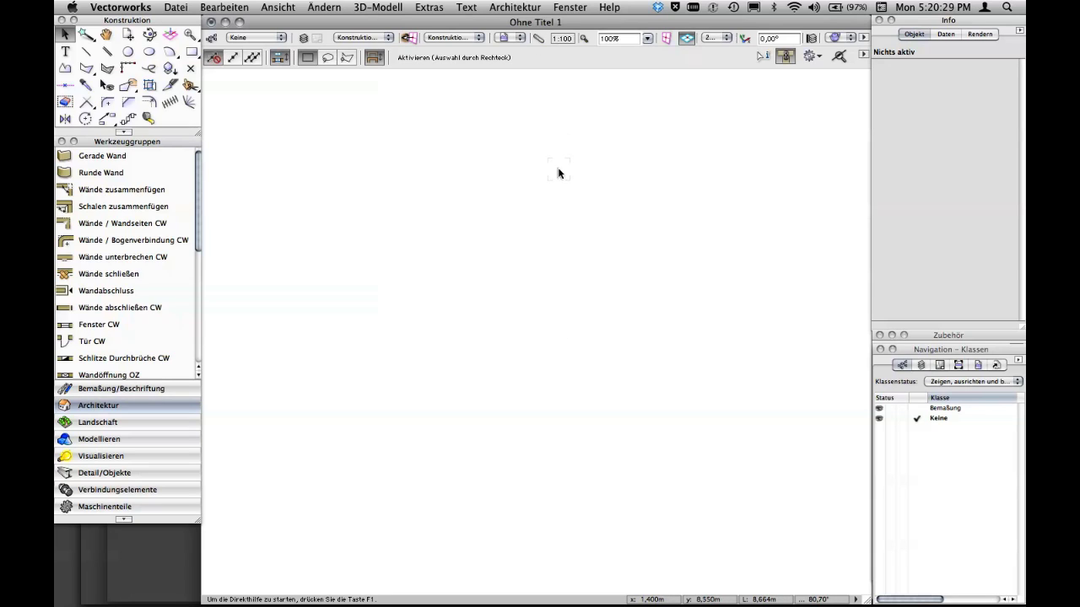
Step: Draw a closed rectangle of four straight walls, about 7.1 m by 3.5 m
{"action": "left_click", "coordinate": [106, 157]}
{"action": "left_click", "coordinate": [363, 223]}
{"action": "left_click", "coordinate": [499, 224]}
{"action": "left_click", "coordinate": [499, 292]}
{"action": "left_click", "coordinate": [364, 223]}
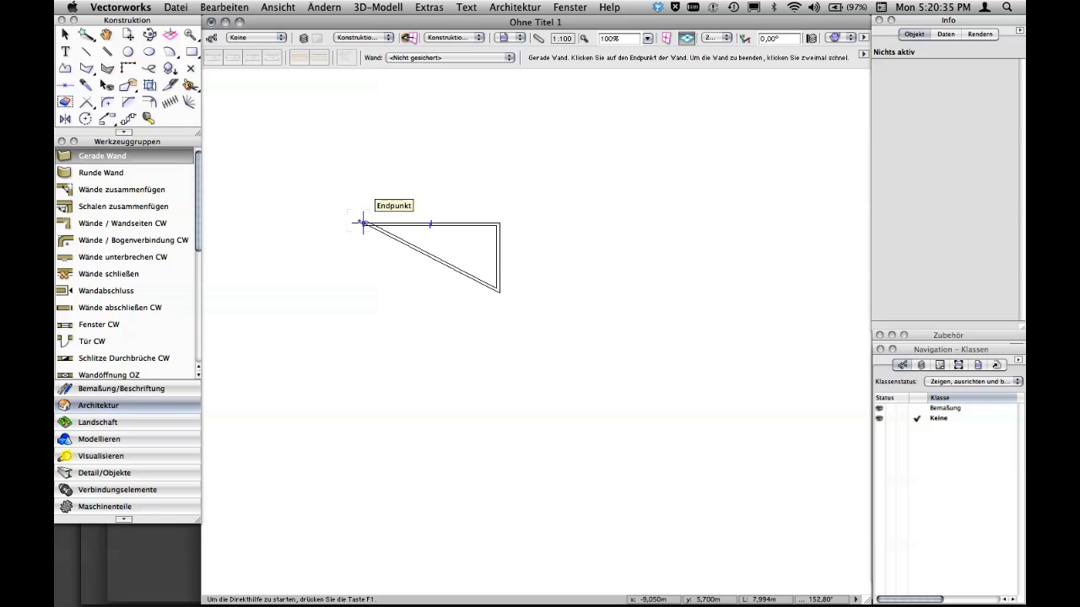
{"action": "left_click", "coordinate": [363, 292]}
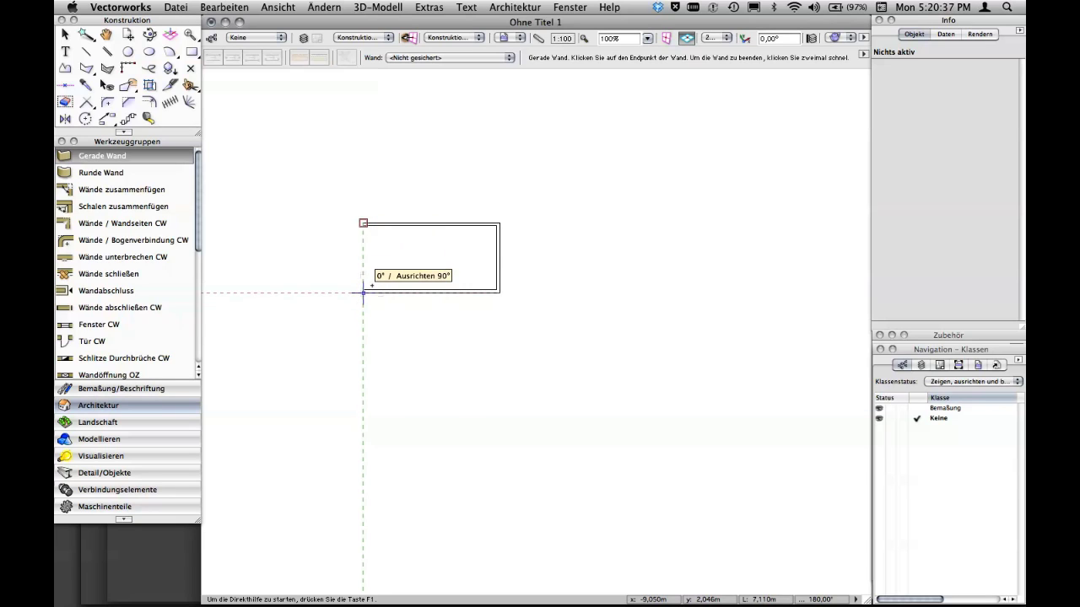
{"action": "left_click", "coordinate": [362, 223]}
{"action": "double_click", "coordinate": [363, 223]}
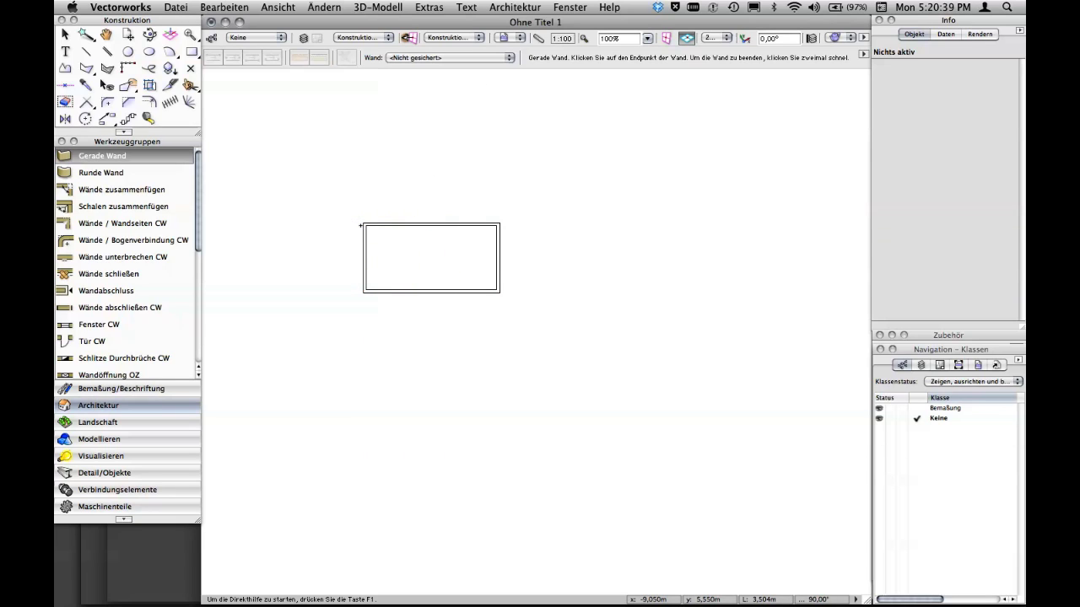
{"action": "scroll", "coordinate": [361, 265], "scroll_direction": "up", "scroll_amount": 3}
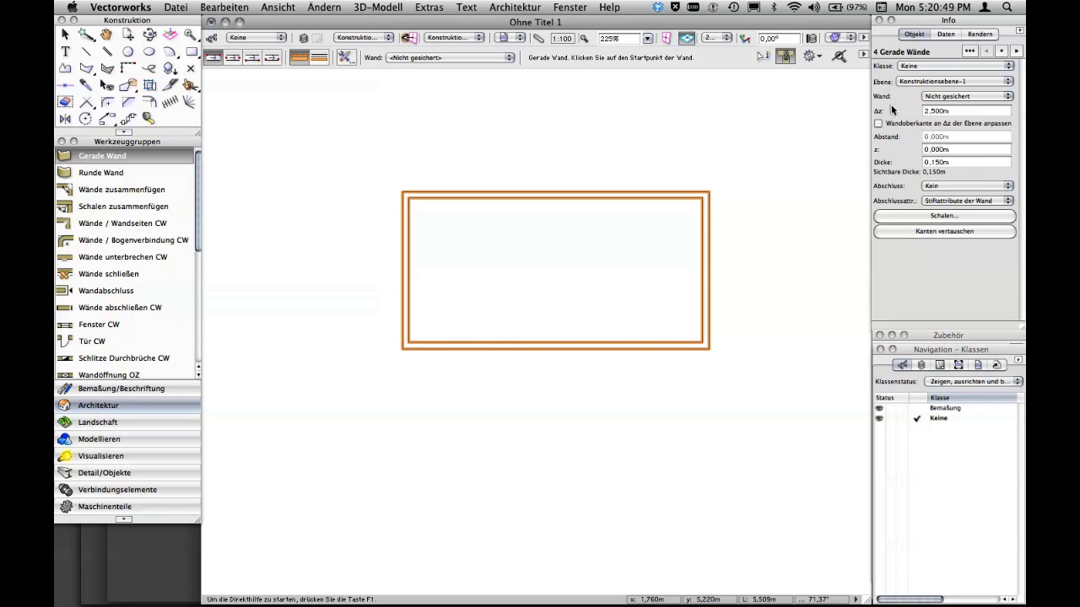
{"action": "left_click", "coordinate": [948, 98]}
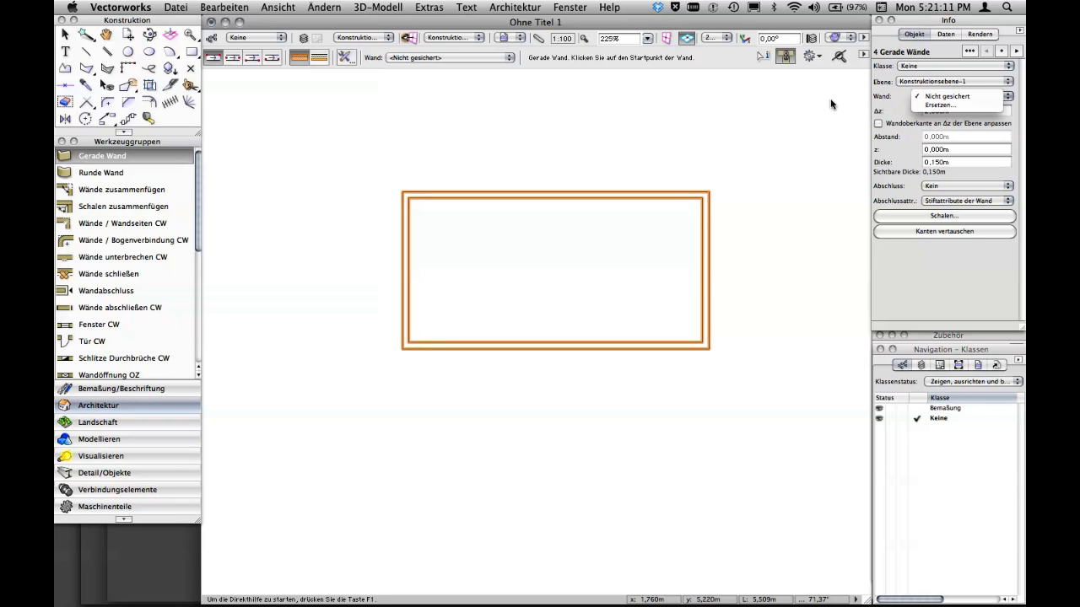
{"action": "left_click", "coordinate": [938, 107]}
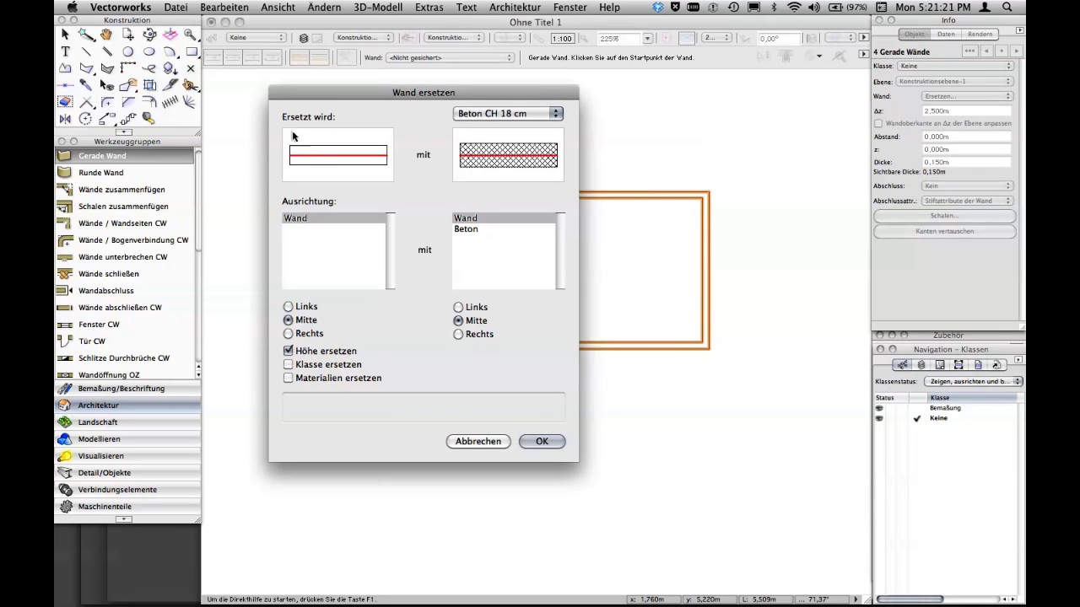
{"action": "left_click", "coordinate": [557, 114]}
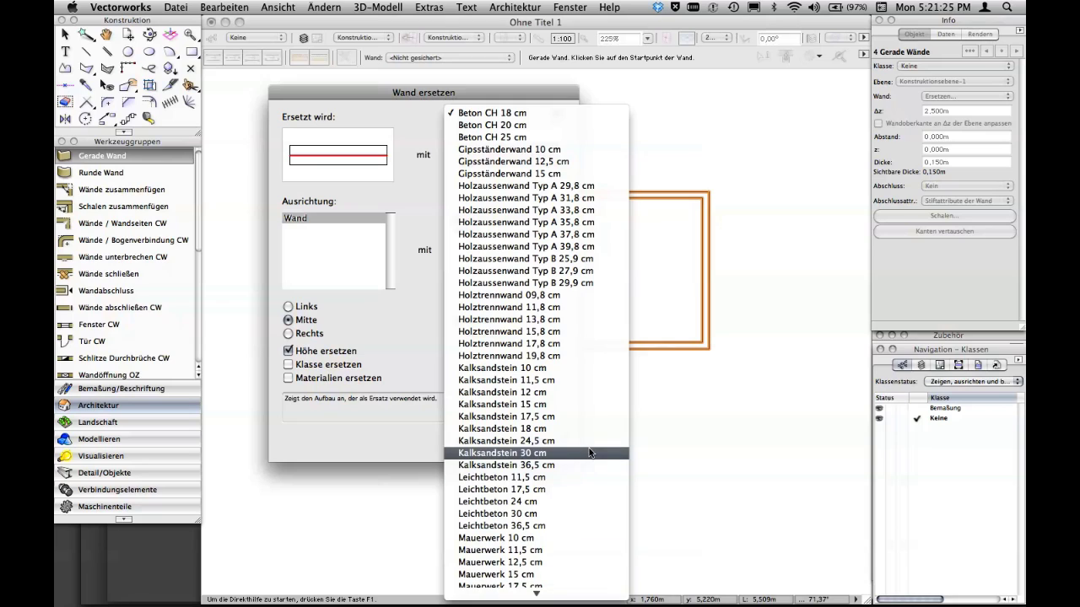
{"action": "left_click", "coordinate": [701, 401]}
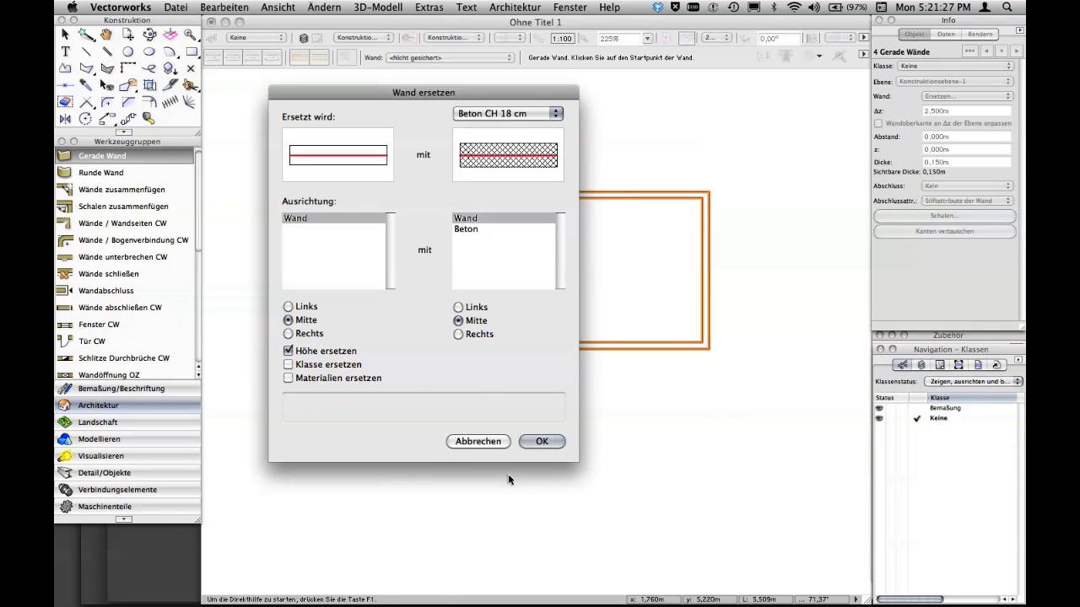
{"action": "left_click", "coordinate": [472, 442]}
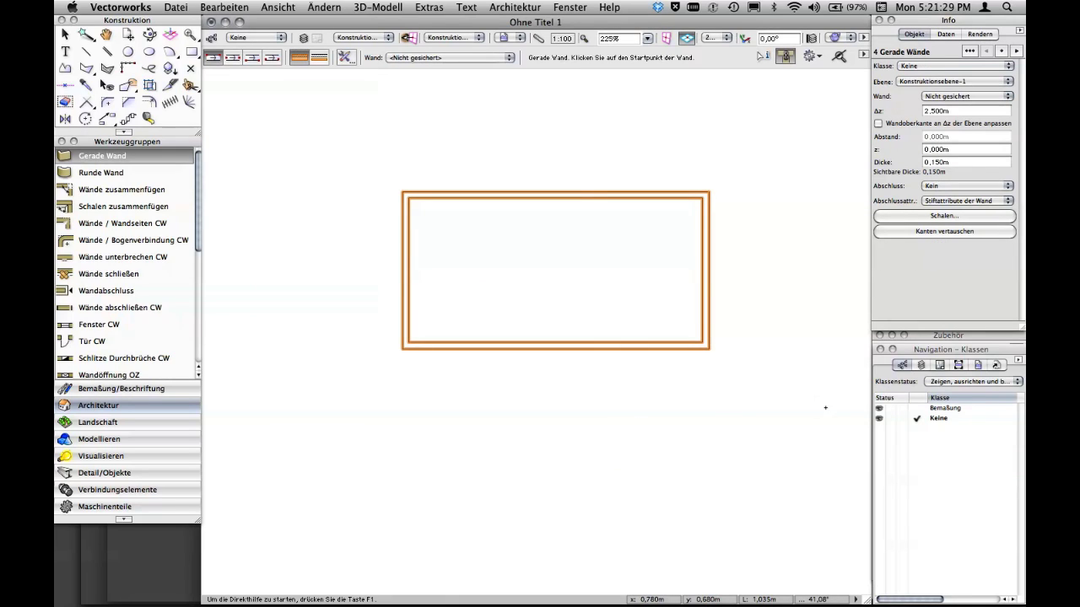
Step: Create a new resource of type Wand in the current document
{"action": "left_click", "coordinate": [893, 349]}
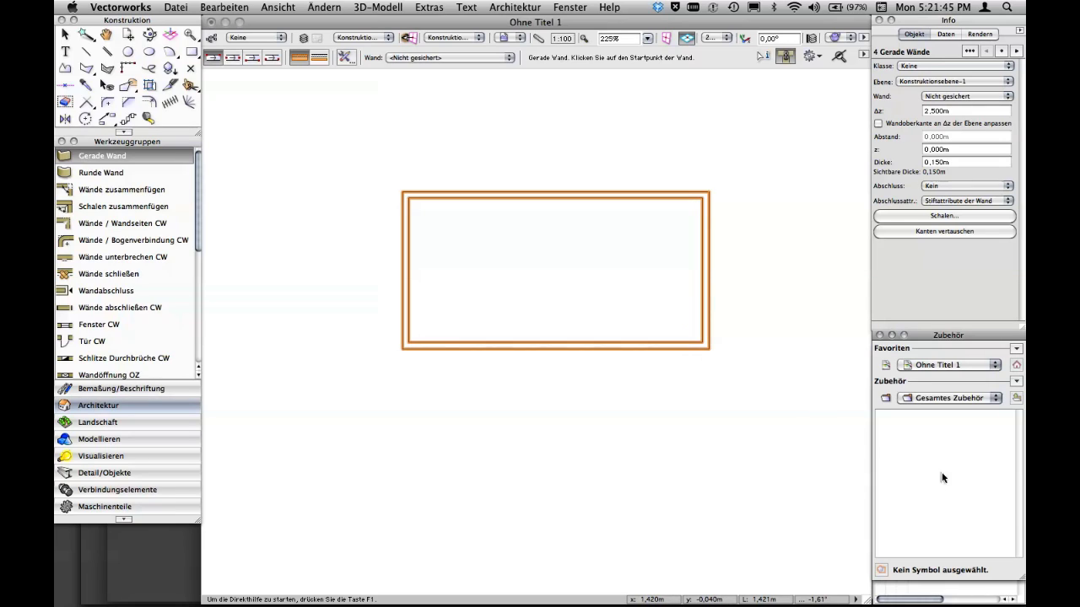
{"action": "double_click", "coordinate": [951, 434]}
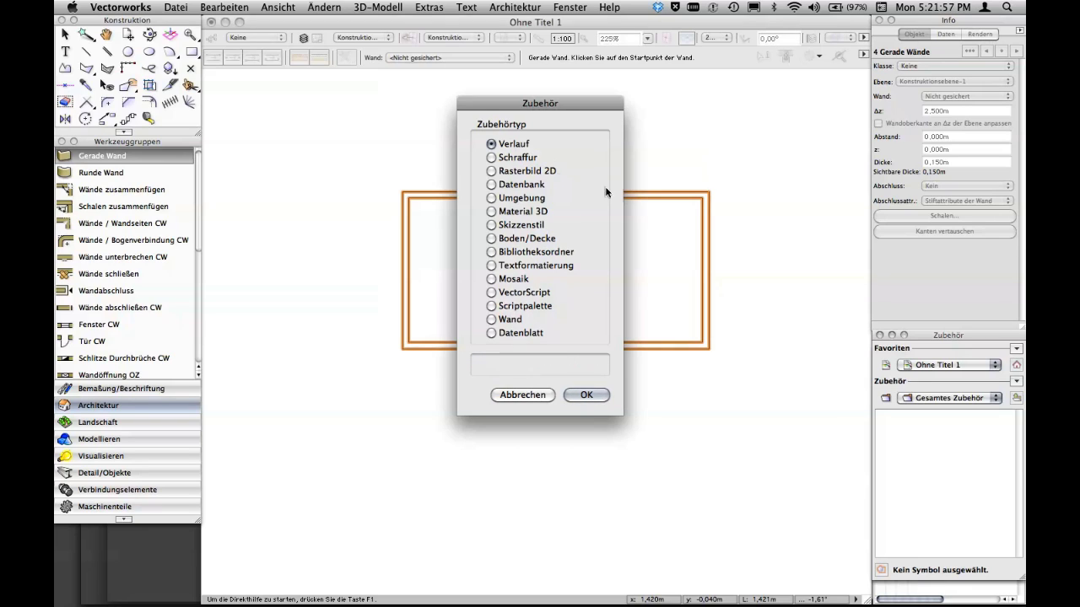
{"action": "left_click", "coordinate": [491, 319]}
{"action": "left_click", "coordinate": [584, 396]}
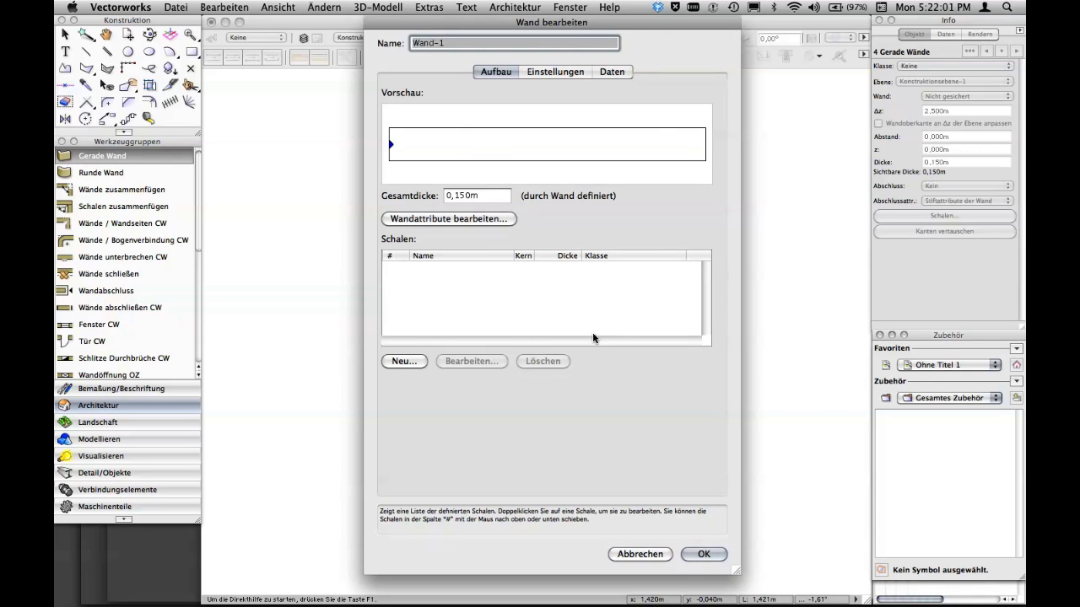
Step: Name the new wall type Projekt_AW and set its total thickness to 0.5 m
{"action": "type", "text": "Test"}
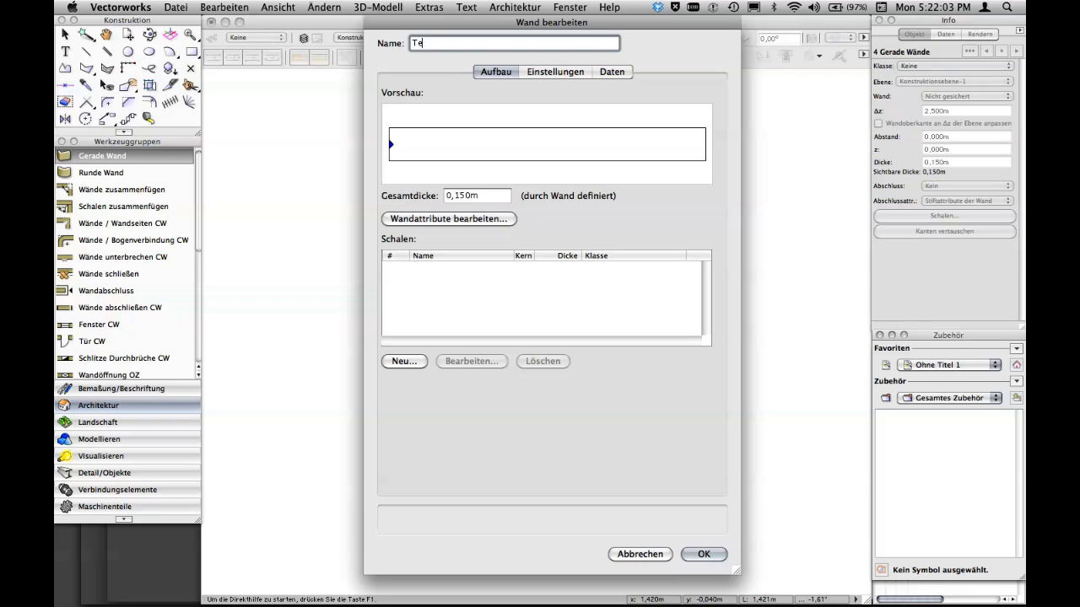
{"action": "key", "text": "BackSpace"}
{"action": "key", "text": "BackSpace"}
{"action": "key", "text": "BackSpace"}
{"action": "key", "text": "BackSpace"}
{"action": "type", "text": "Projekt"}
{"action": "type", "text": "_"}
{"action": "type", "text": "Test"}
{"action": "type", "text": "W"}
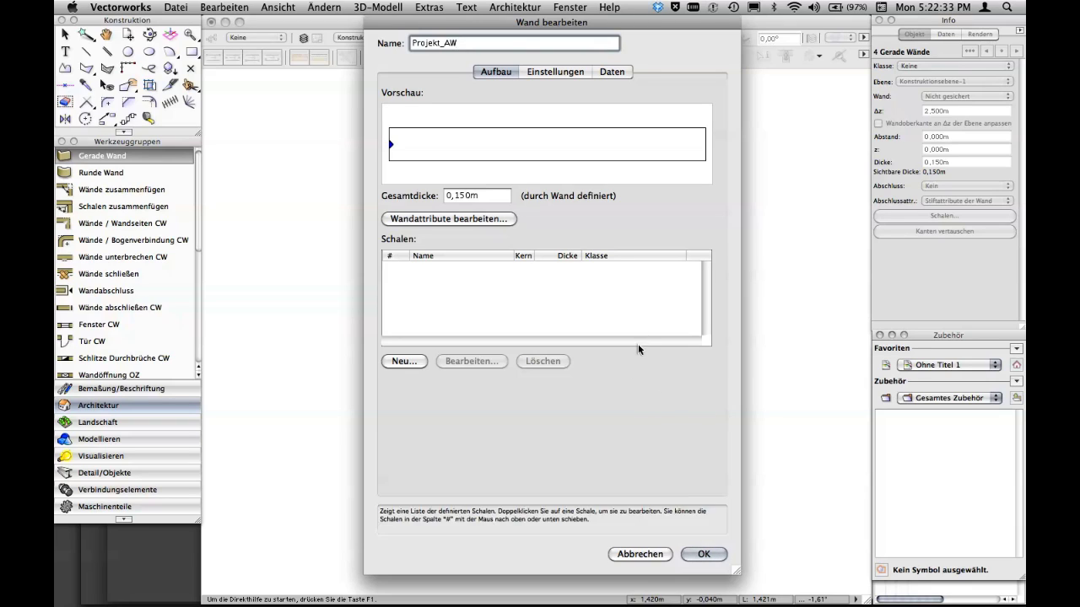
{"action": "left_click", "coordinate": [466, 43]}
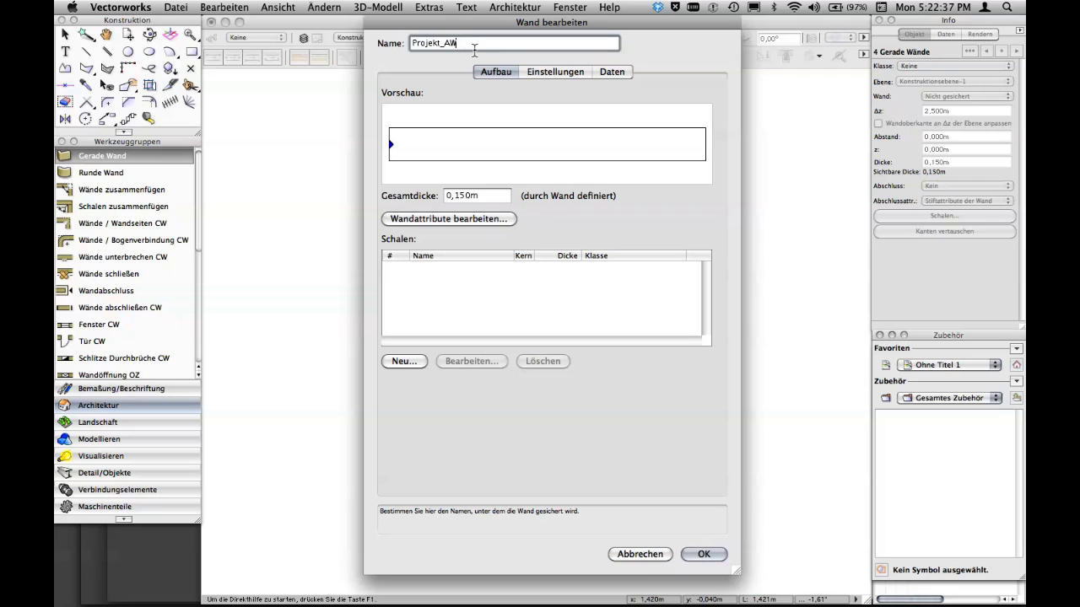
{"action": "key", "text": "Tab"}
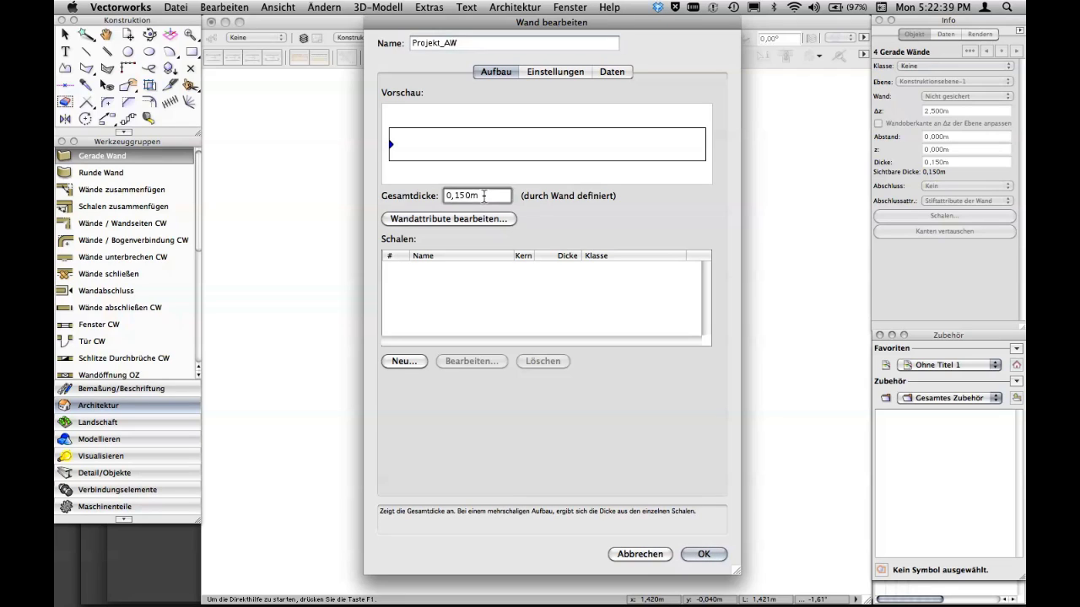
{"action": "type", "text": ",5"}
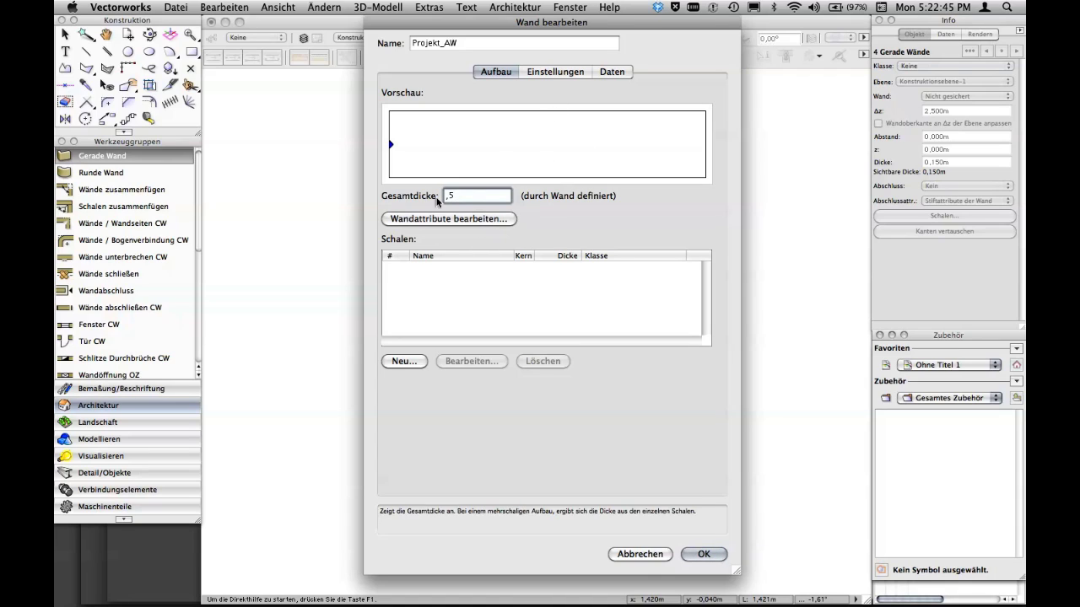
Step: Set the wall height Δz of Projekt_AW to 3 m
{"action": "left_click", "coordinate": [544, 73]}
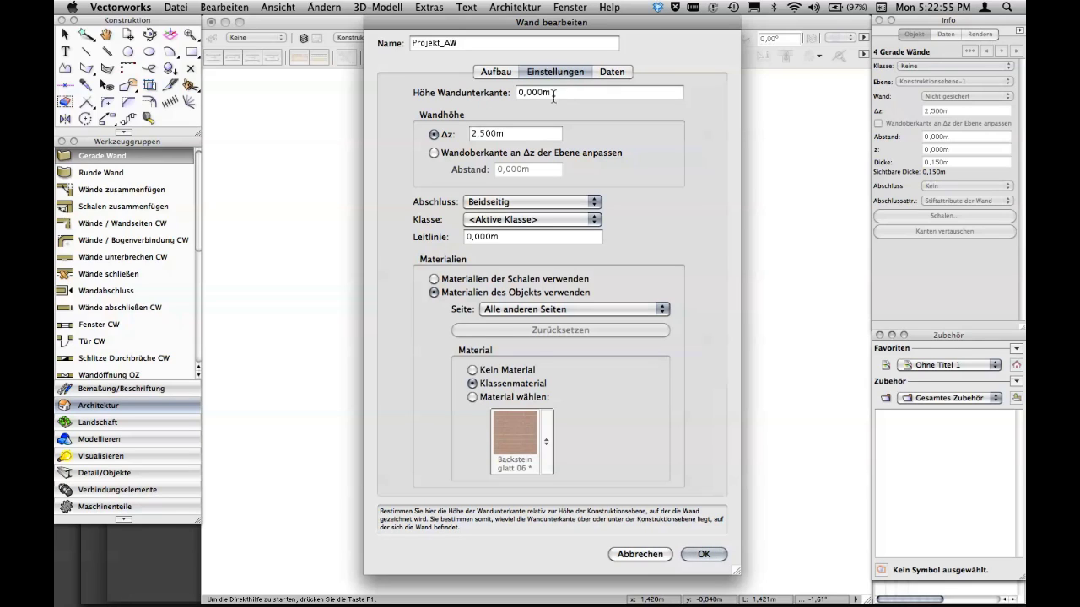
{"action": "left_click", "coordinate": [447, 136]}
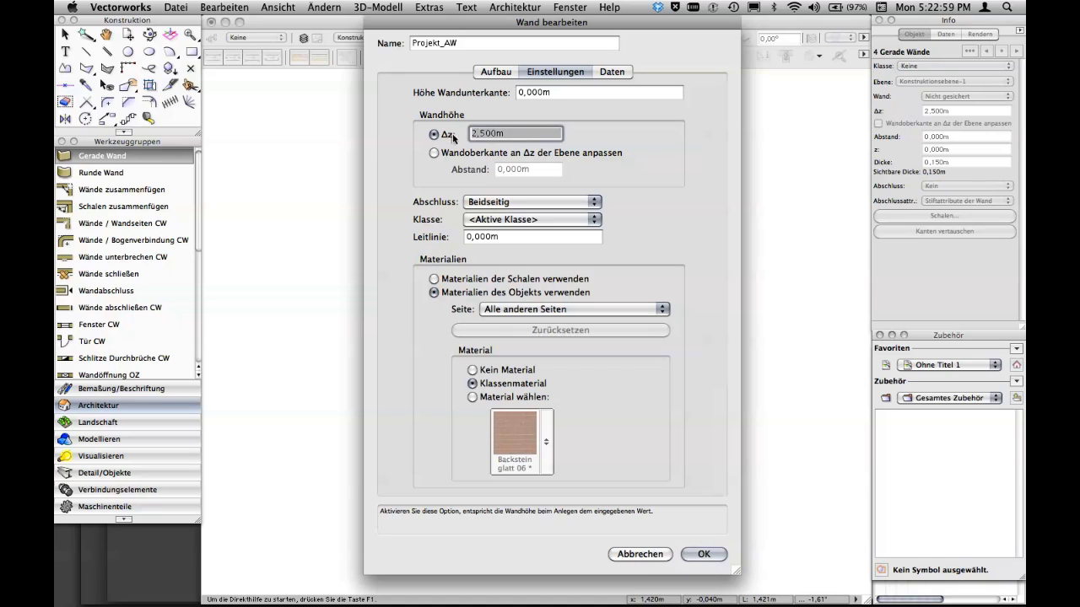
{"action": "type", "text": "3"}
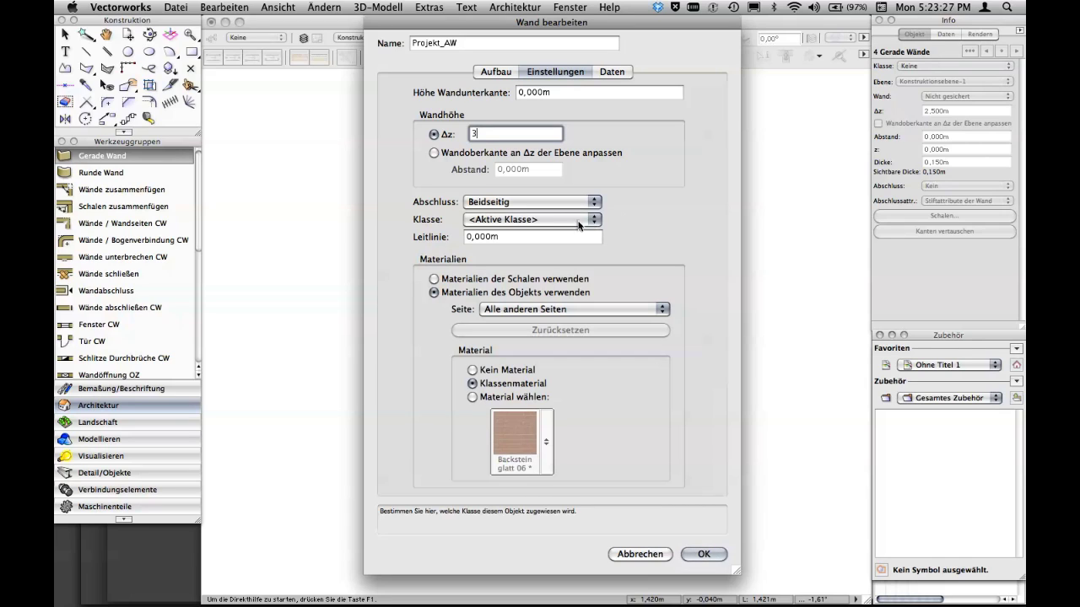
{"action": "left_click", "coordinate": [538, 218]}
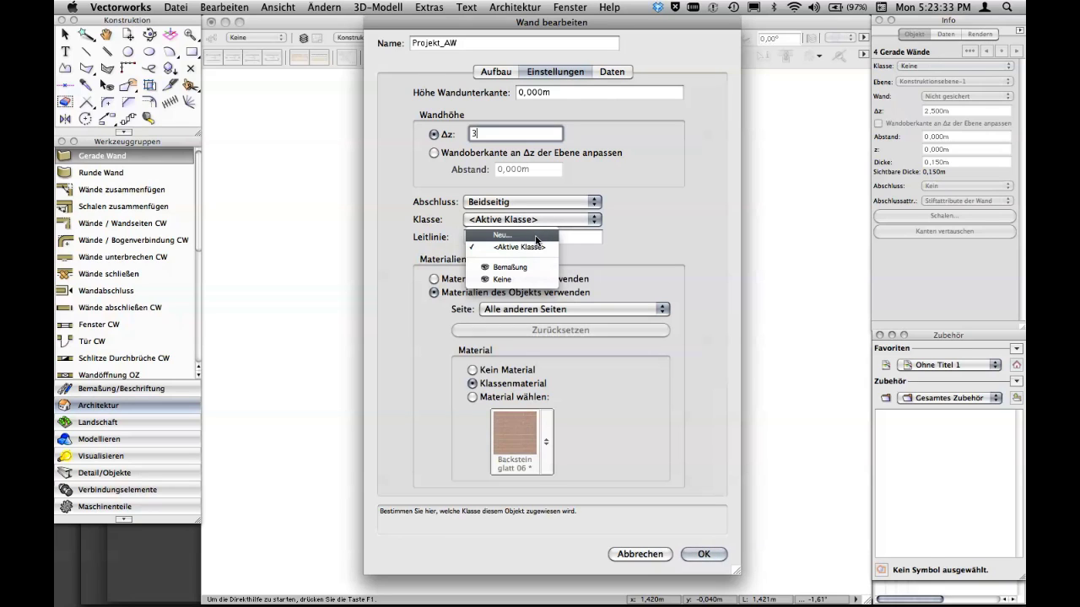
{"action": "left_click", "coordinate": [536, 236]}
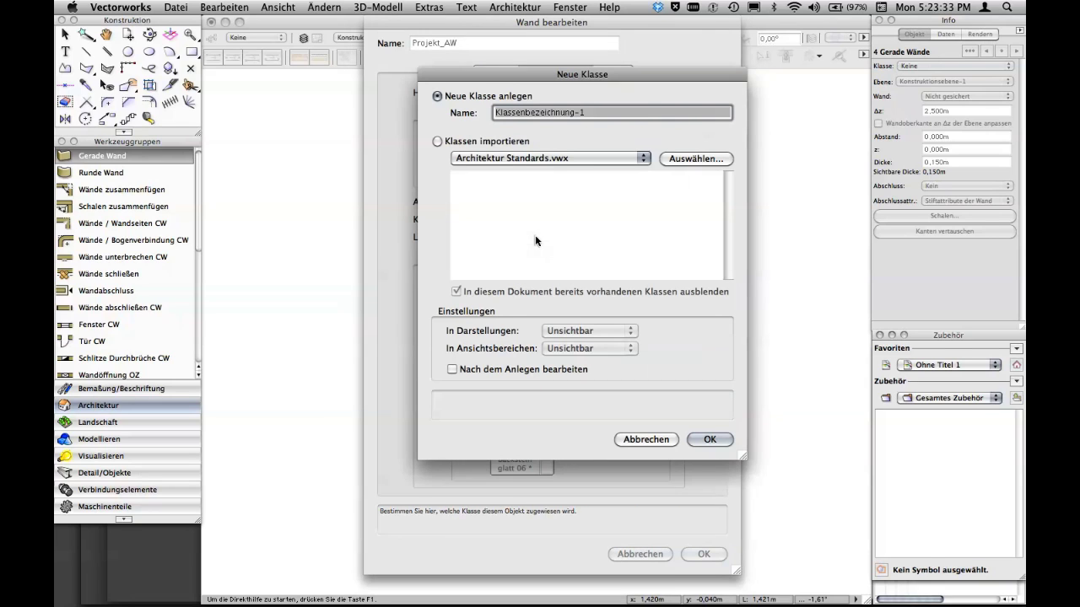
{"action": "left_click", "coordinate": [647, 440]}
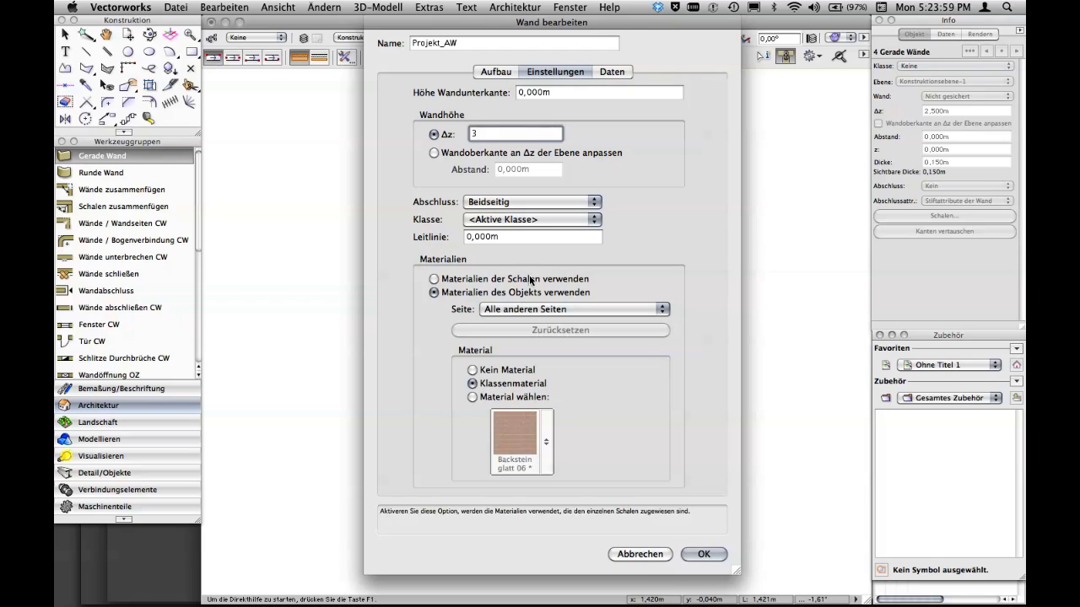
Step: Give Projekt_AW a solid black fill in its wall attributes and save the wall type
{"action": "left_click", "coordinate": [494, 72]}
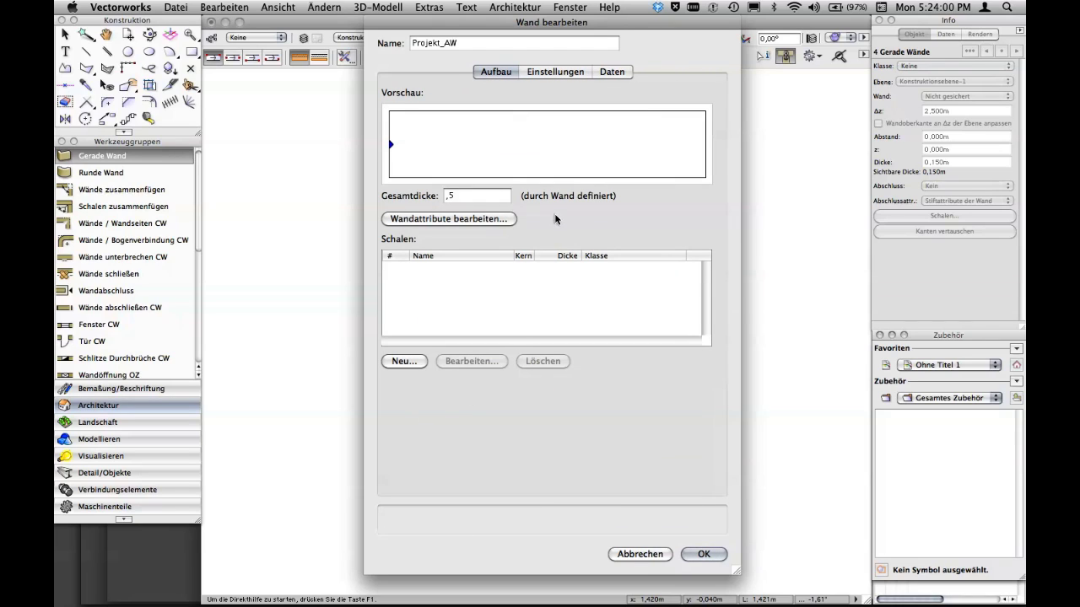
{"action": "left_click", "coordinate": [474, 218]}
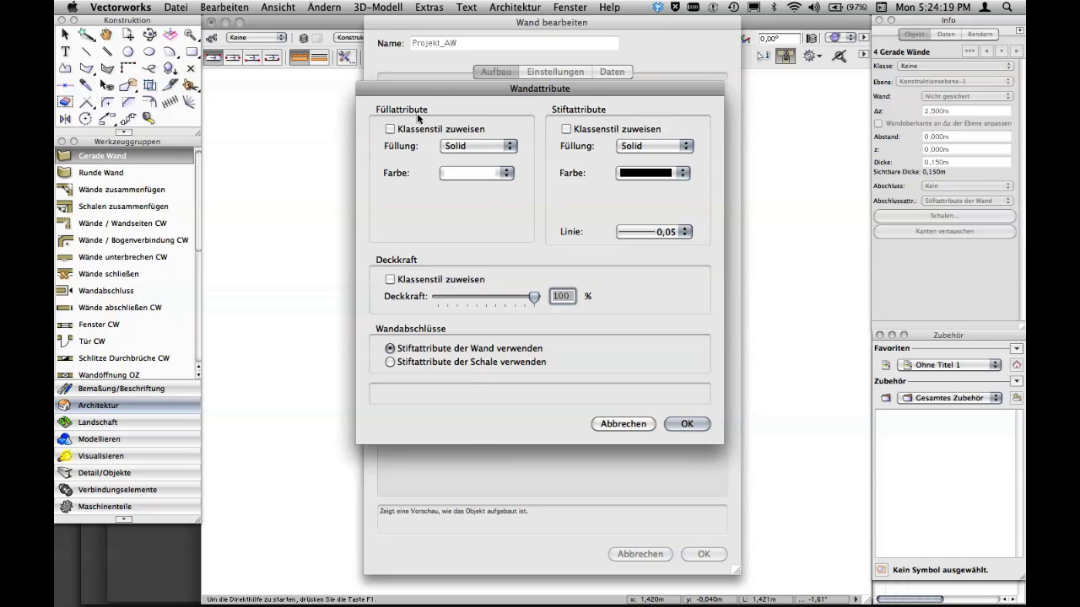
{"action": "left_click", "coordinate": [468, 171]}
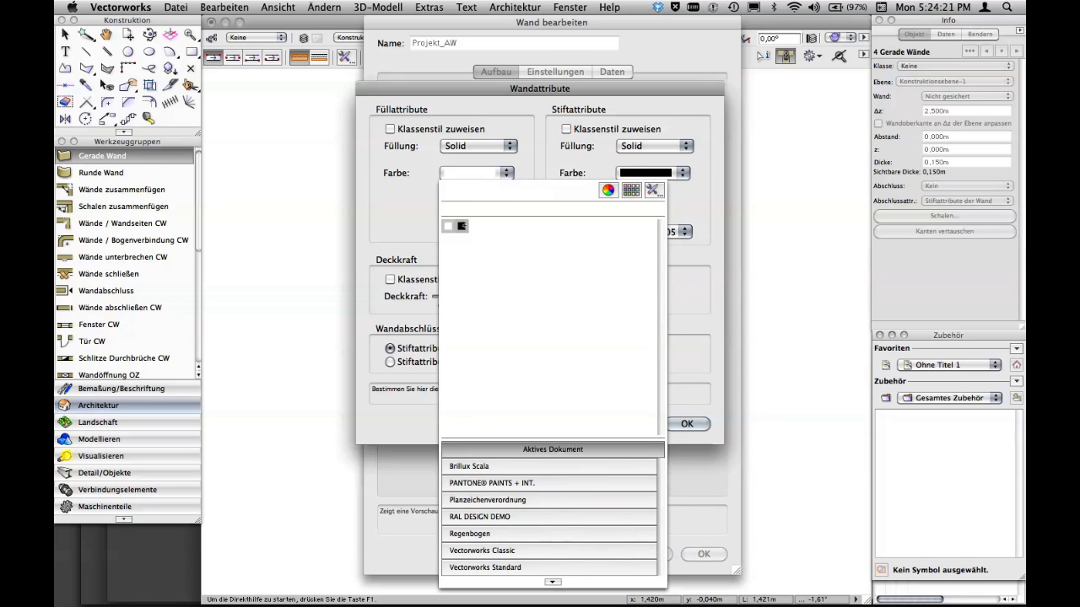
{"action": "left_click", "coordinate": [455, 222]}
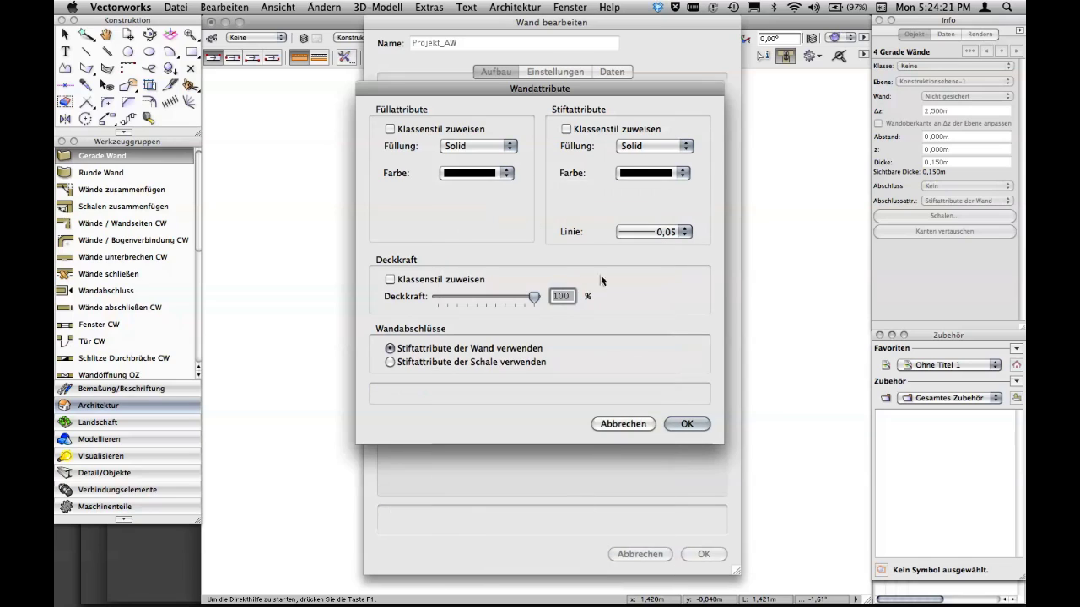
{"action": "left_click", "coordinate": [688, 422]}
{"action": "left_click", "coordinate": [700, 554]}
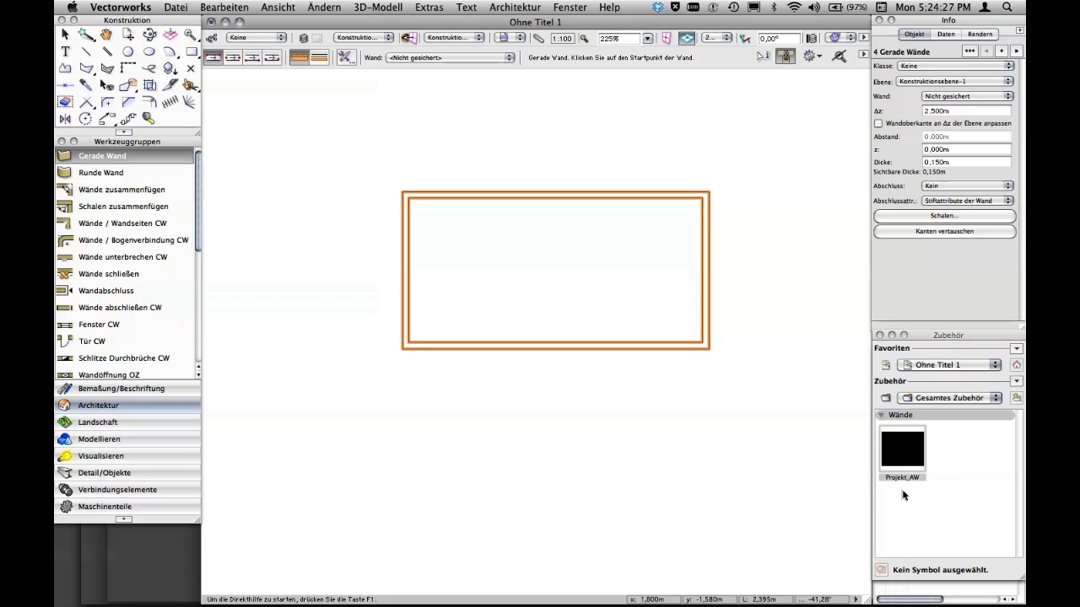
{"action": "right_click", "coordinate": [905, 456]}
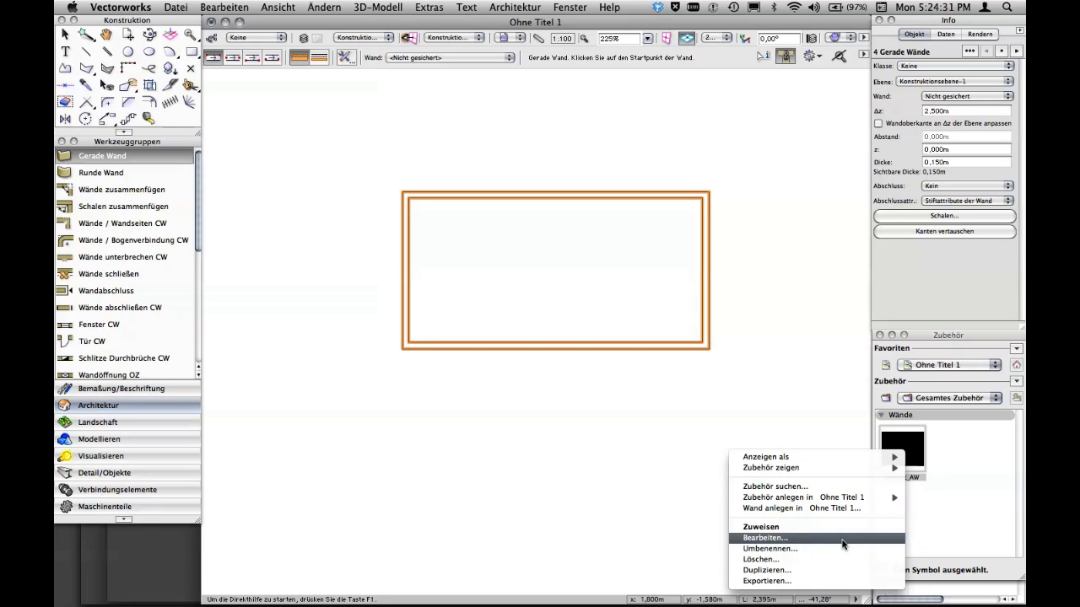
{"action": "key", "text": "Escape"}
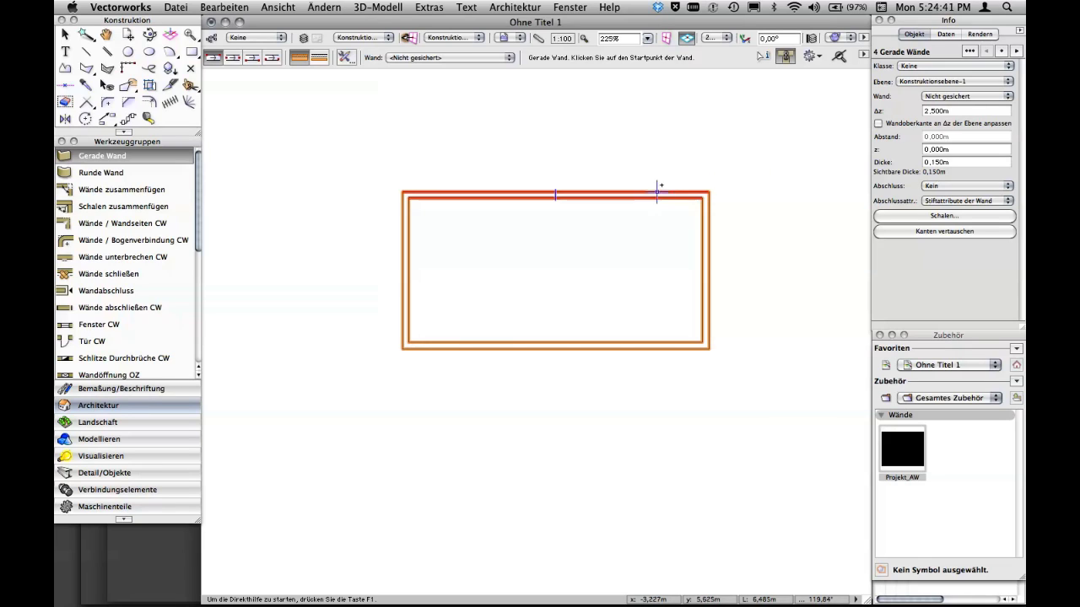
Step: Replace the four selected walls with wall type Projekt_AW, aligning Links to Links and replacing the height as well
{"action": "left_click", "coordinate": [962, 96]}
{"action": "left_click", "coordinate": [962, 102]}
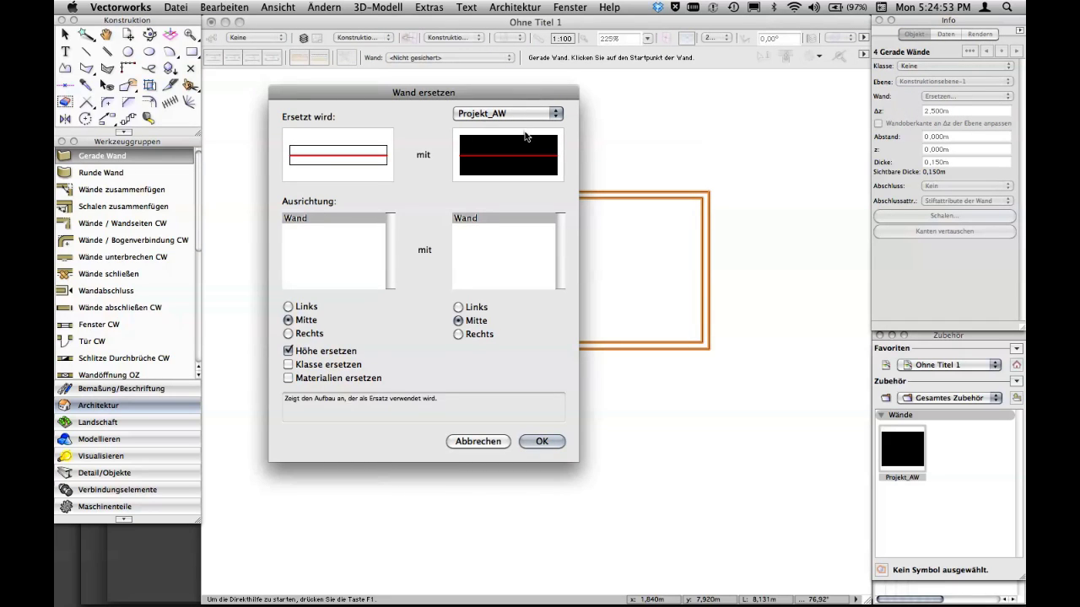
{"action": "left_click_drag", "start_coordinate": [503, 93], "coordinate": [424, 66]}
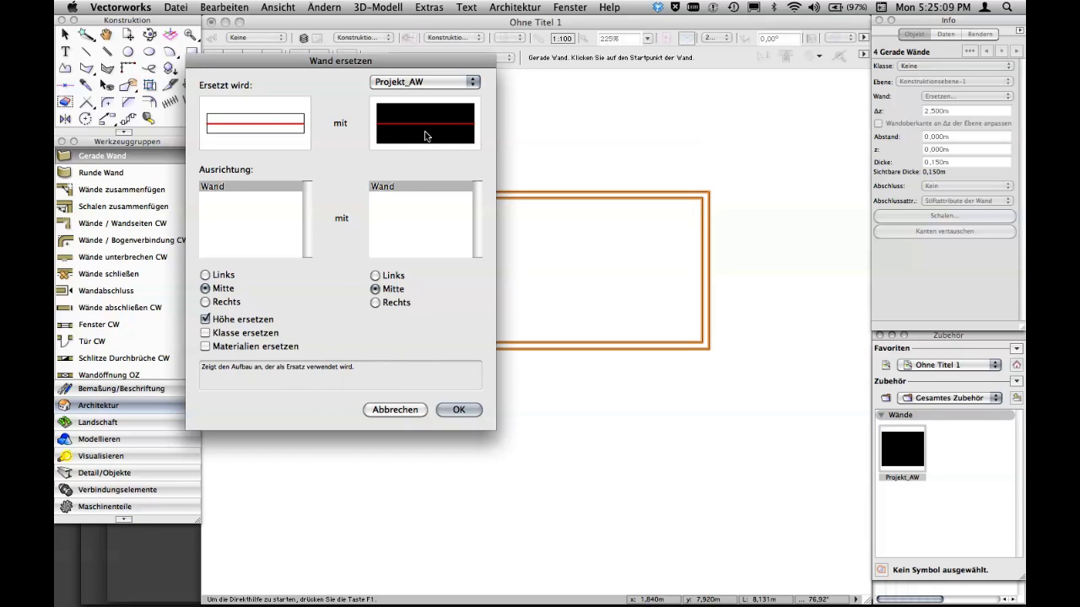
{"action": "left_click", "coordinate": [205, 275]}
{"action": "left_click", "coordinate": [375, 276]}
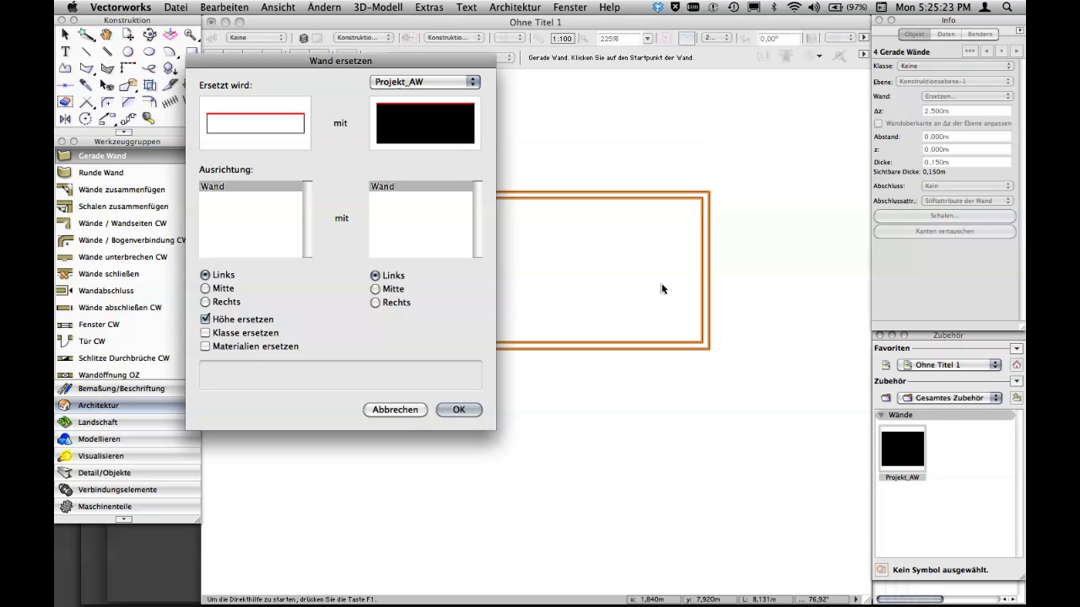
{"action": "mouse_move", "coordinate": [205, 335]}
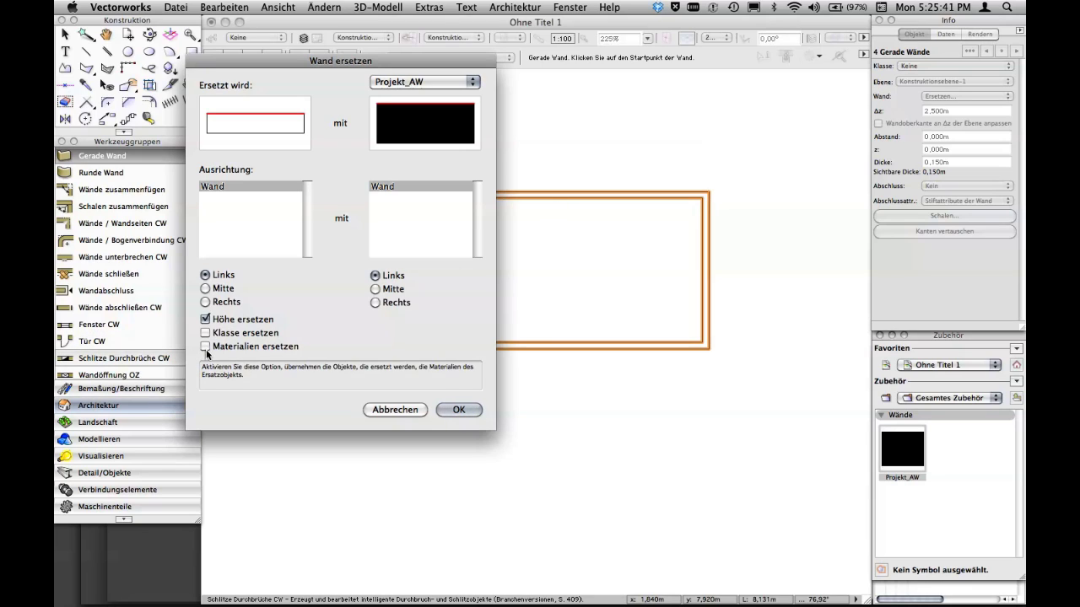
{"action": "left_click", "coordinate": [459, 409]}
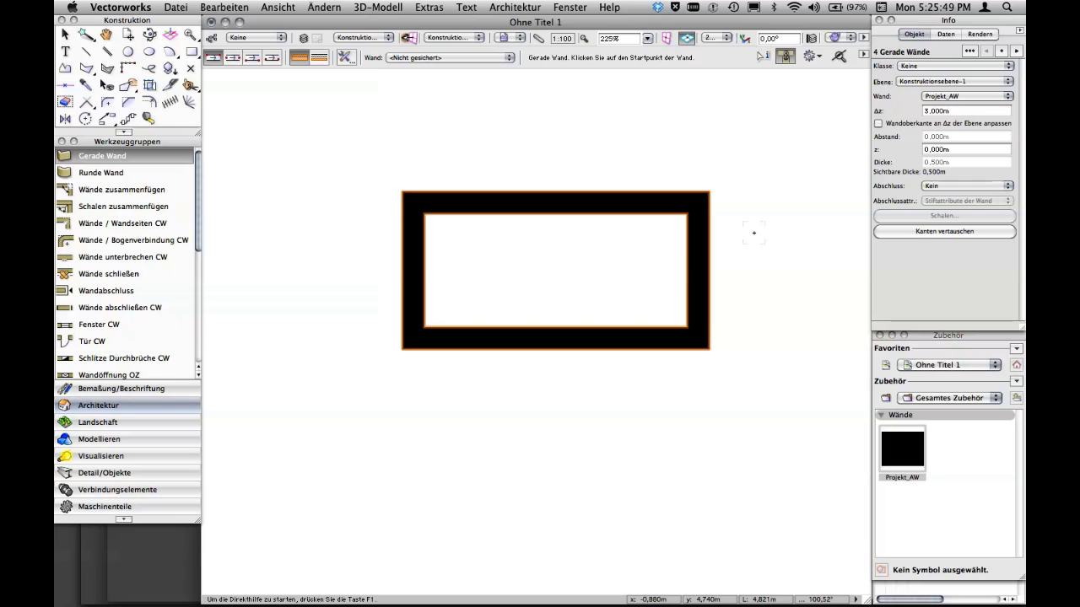
Step: Deselect the walls, check the properties of the rectangle's right-hand wall, and clear the selection again
{"action": "key", "text": "x"}
{"action": "key", "text": "x"}
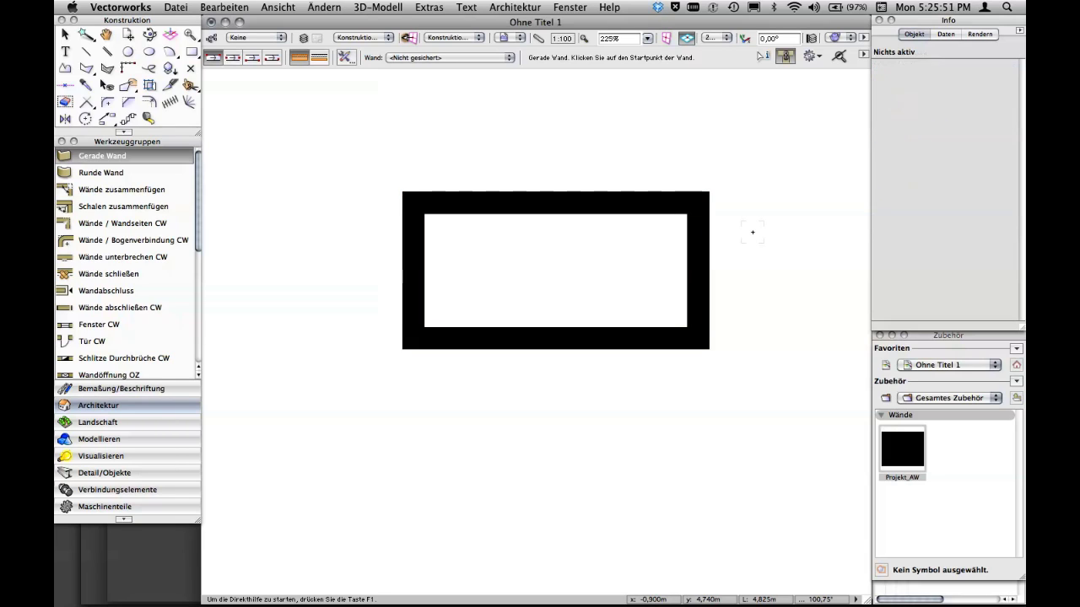
{"action": "key", "text": "x"}
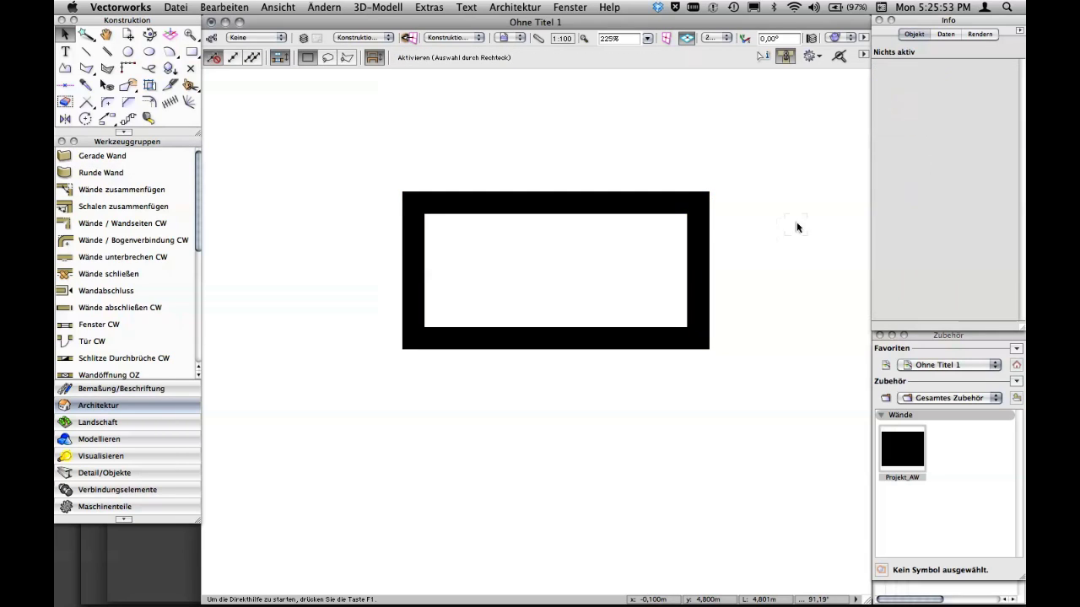
{"action": "left_click", "coordinate": [705, 244]}
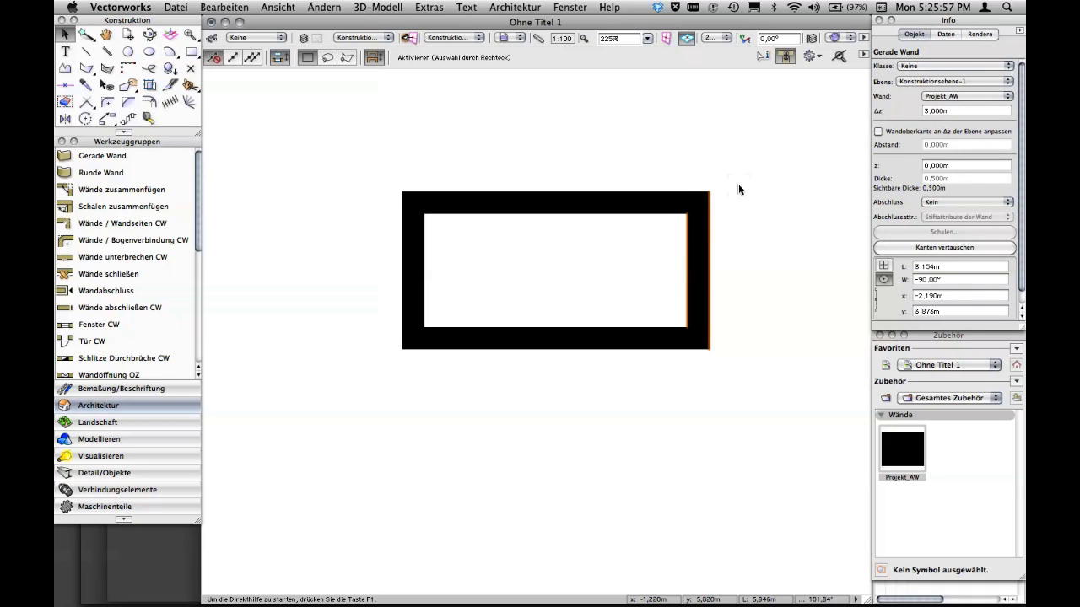
{"action": "left_click", "coordinate": [440, 218]}
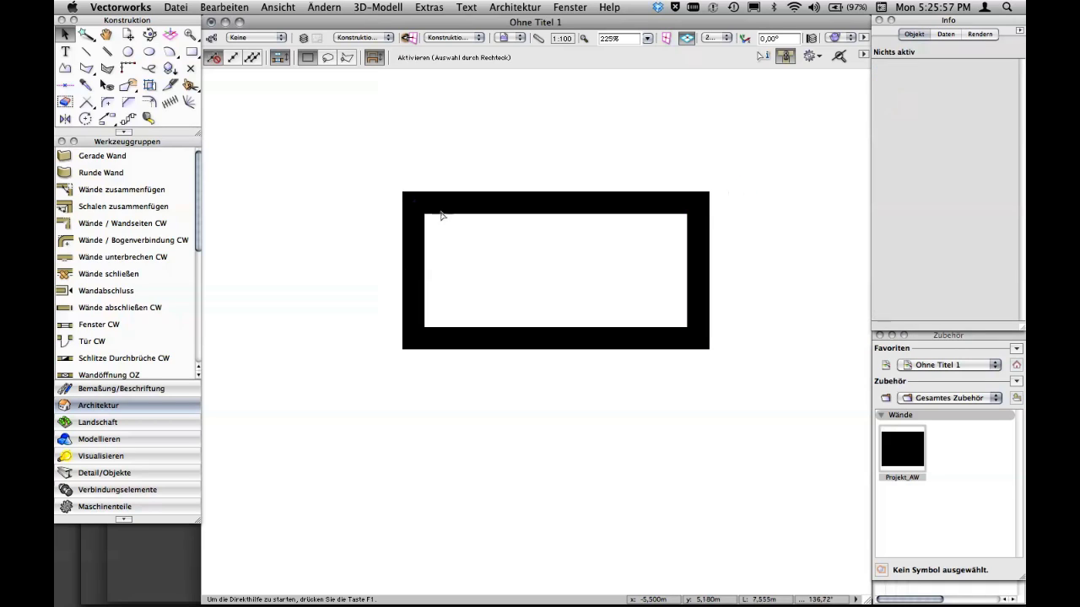
Step: Show the walls in the Rechts vorne oben view with Schattiert und Kanten rendering
{"action": "left_click", "coordinate": [715, 37]}
{"action": "left_click", "coordinate": [747, 168]}
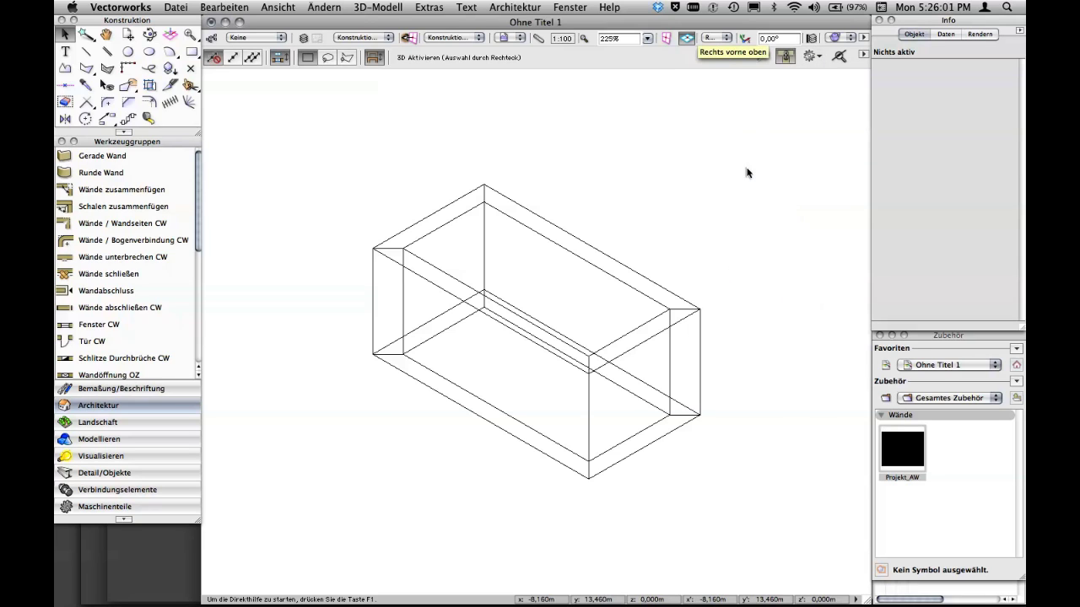
{"action": "left_click", "coordinate": [834, 38]}
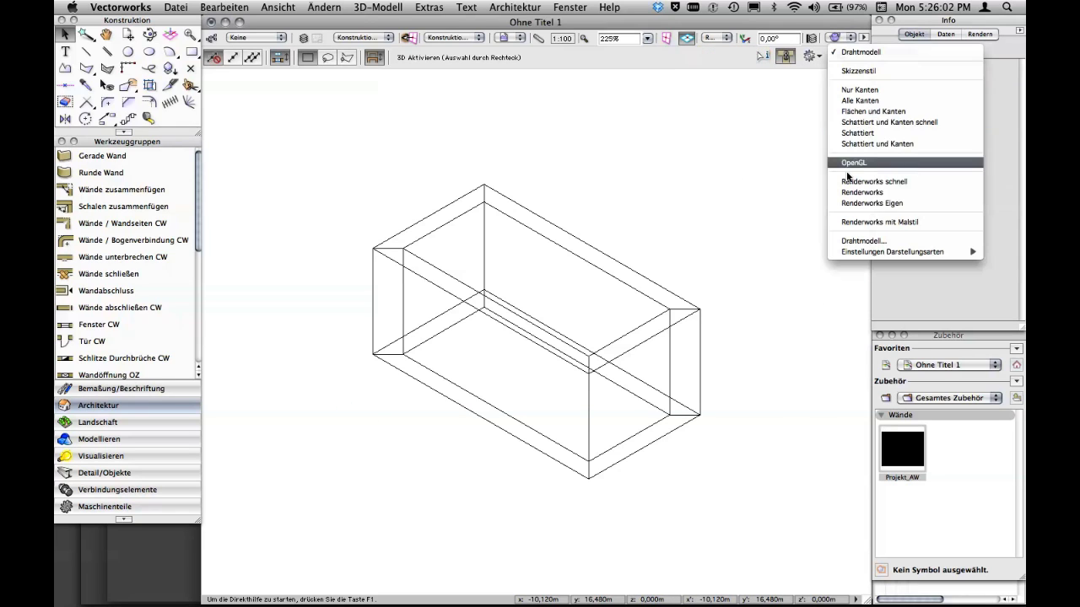
{"action": "left_click", "coordinate": [877, 144]}
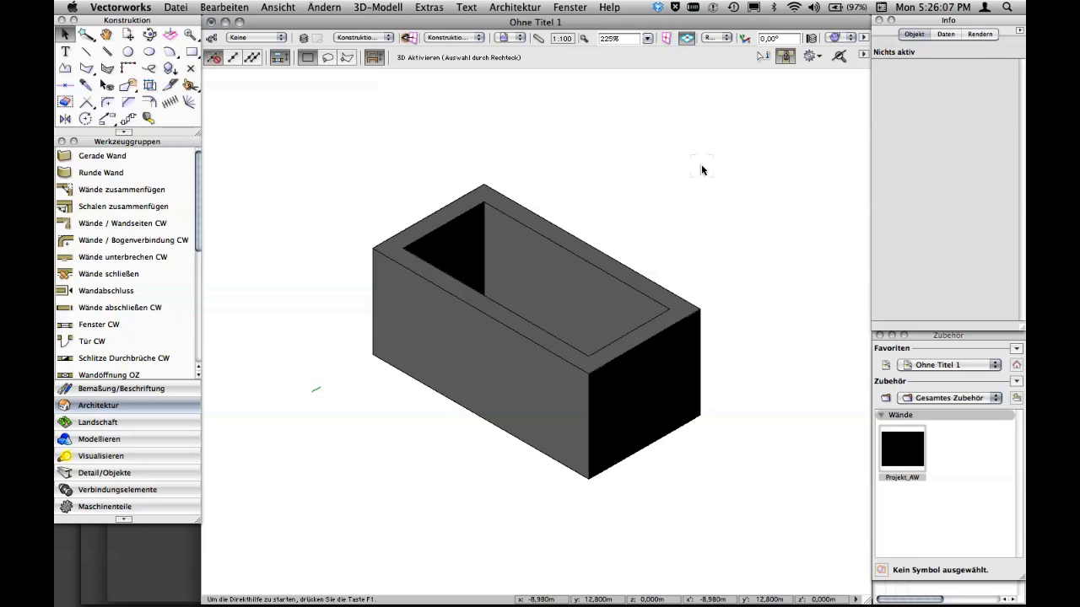
Step: Examine the walls in the Vorne view and return to the 2D Plan view
{"action": "left_click", "coordinate": [723, 38]}
{"action": "left_click", "coordinate": [731, 85]}
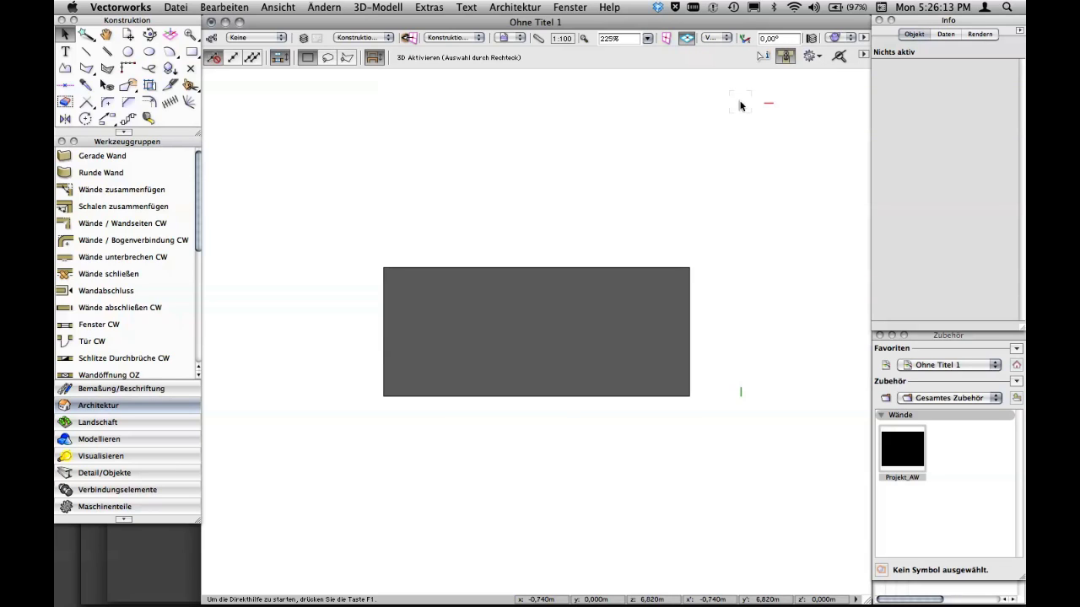
{"action": "left_click", "coordinate": [728, 38]}
{"action": "left_click", "coordinate": [736, 42]}
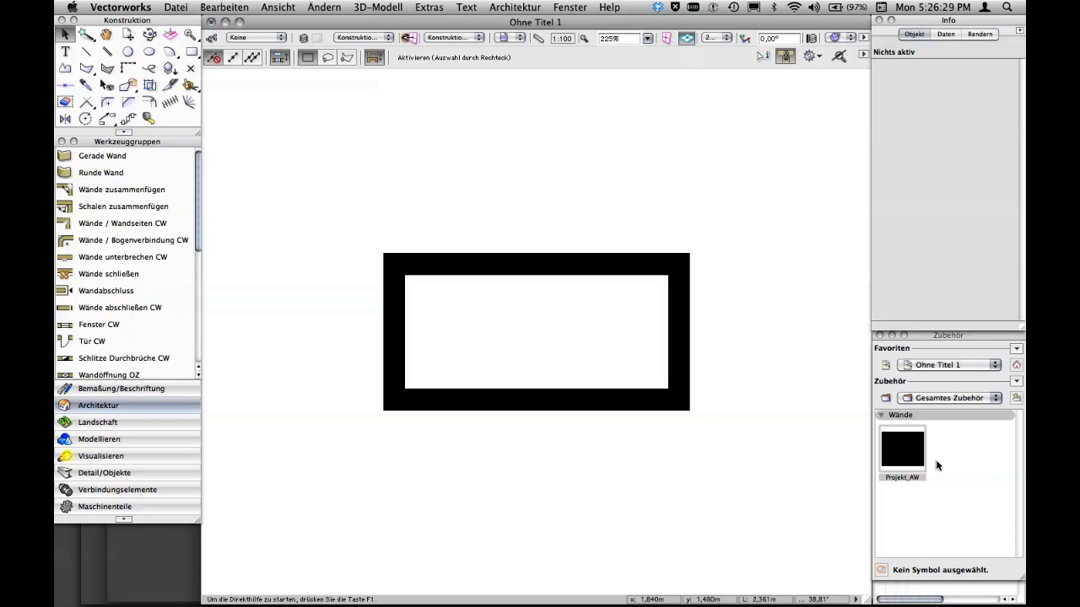
Step: Add a wall layer named Wandschwarz to Projekt_AW, with a thickness of 0.5 m and a solid black fill
{"action": "right_click", "coordinate": [909, 451]}
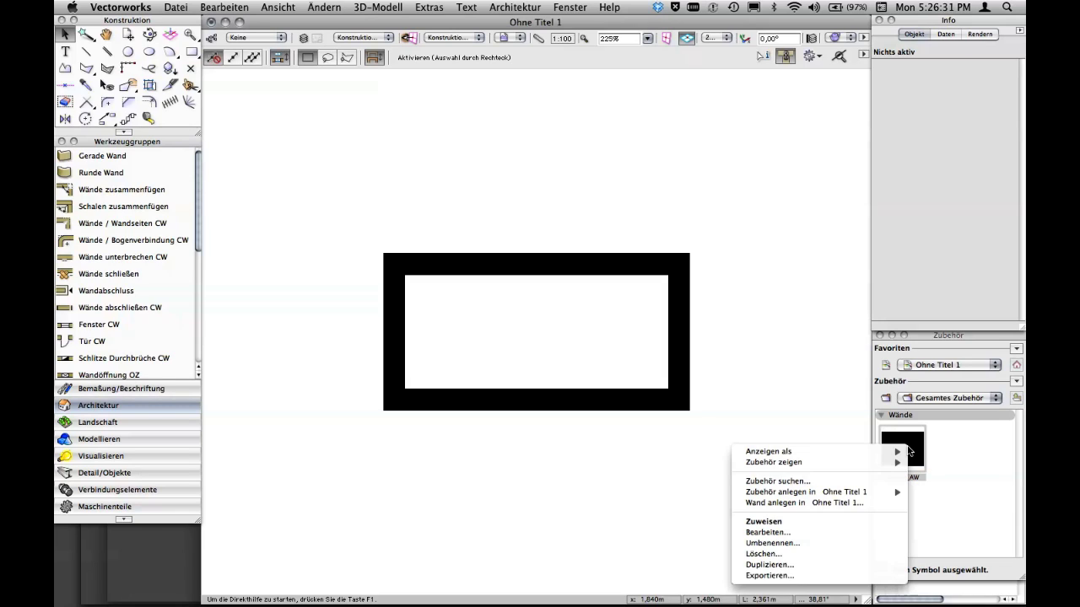
{"action": "left_click", "coordinate": [815, 533]}
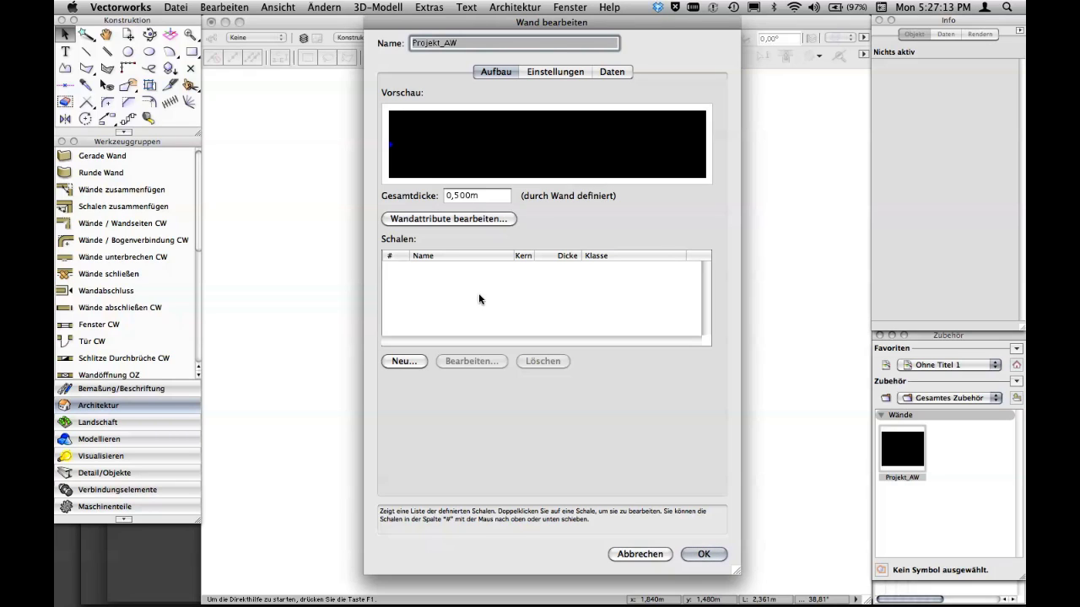
{"action": "left_click", "coordinate": [404, 361]}
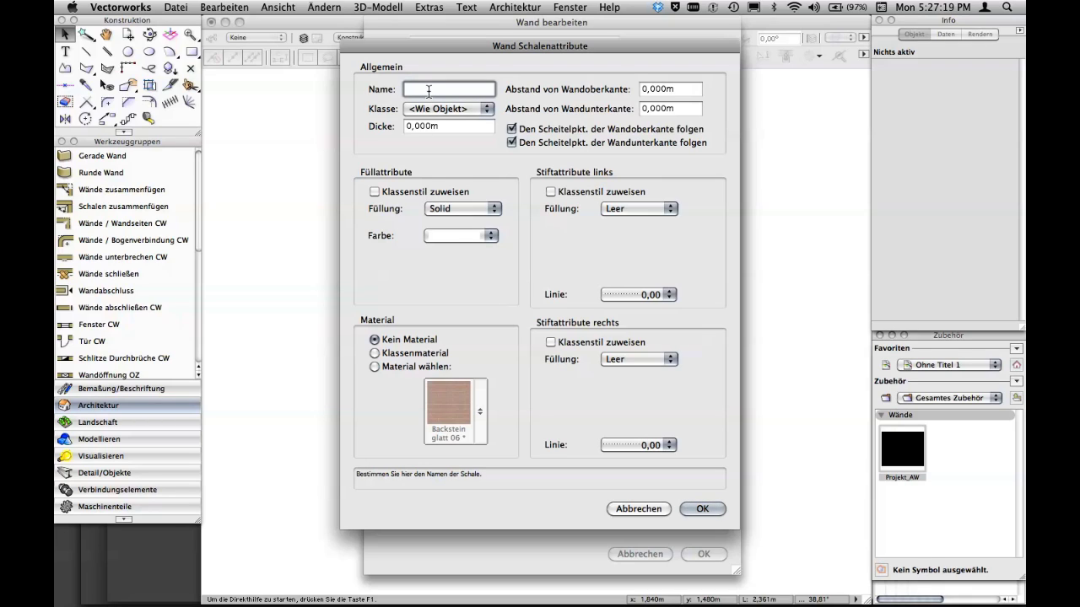
{"action": "type", "text": "Wandschwarz"}
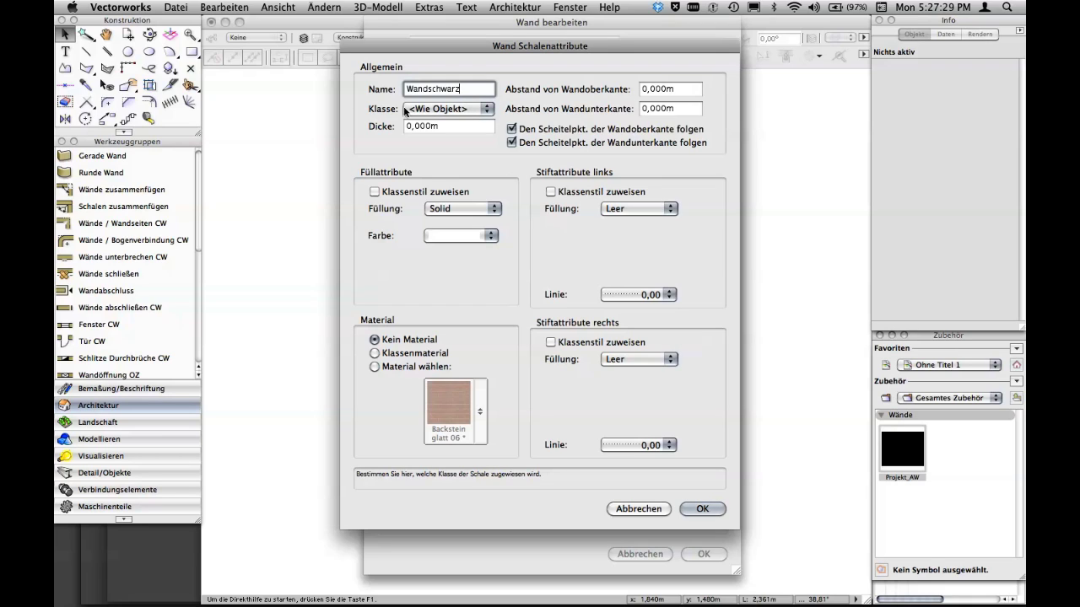
{"action": "key", "text": "Tab"}
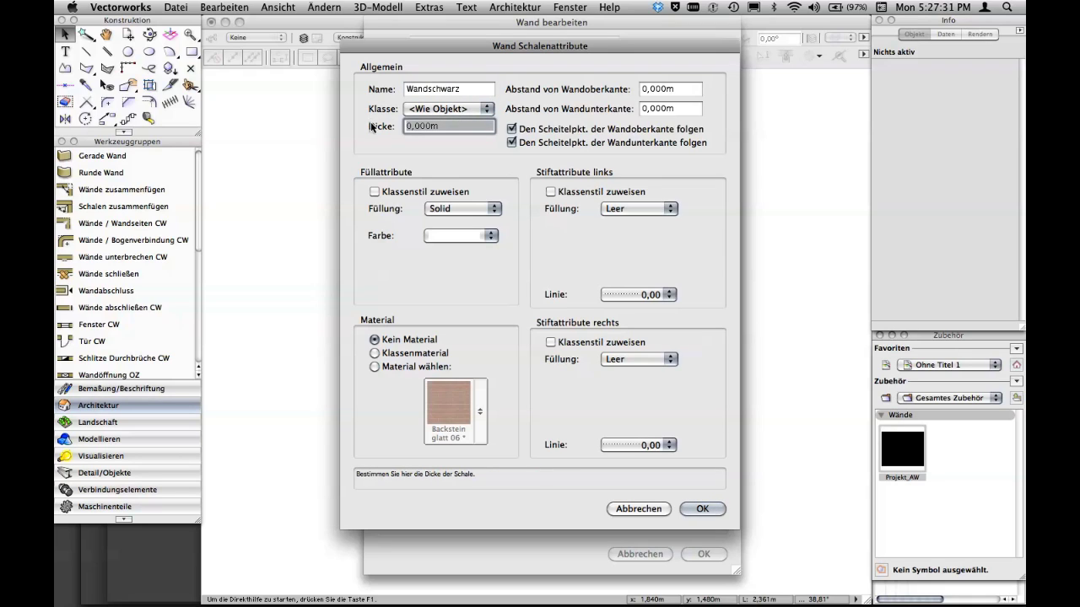
{"action": "type", "text": "0,5"}
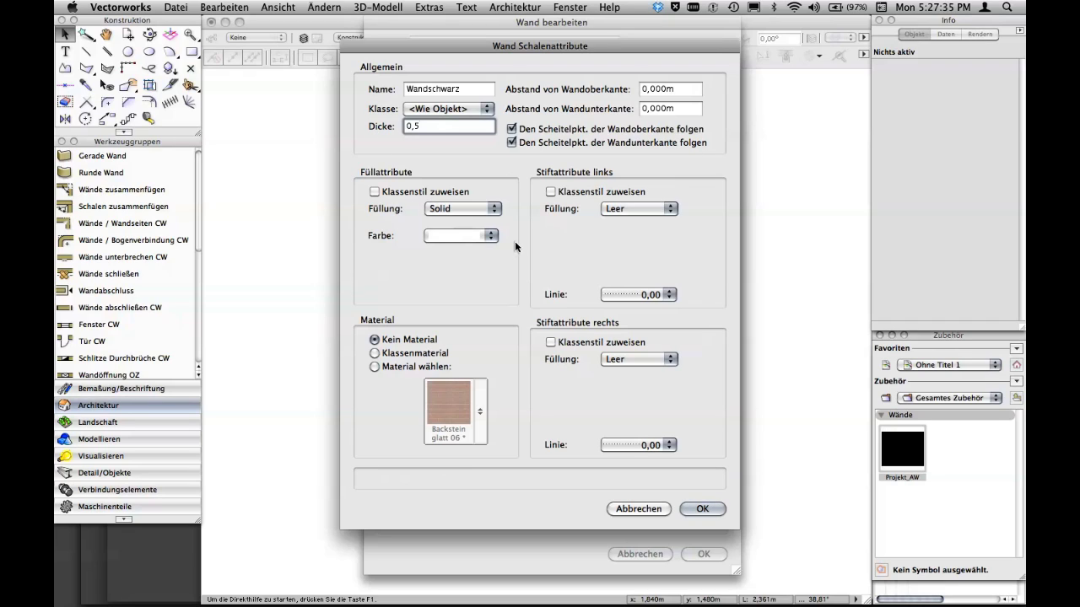
{"action": "left_click", "coordinate": [460, 236]}
{"action": "left_click", "coordinate": [448, 245]}
{"action": "left_click", "coordinate": [705, 509]}
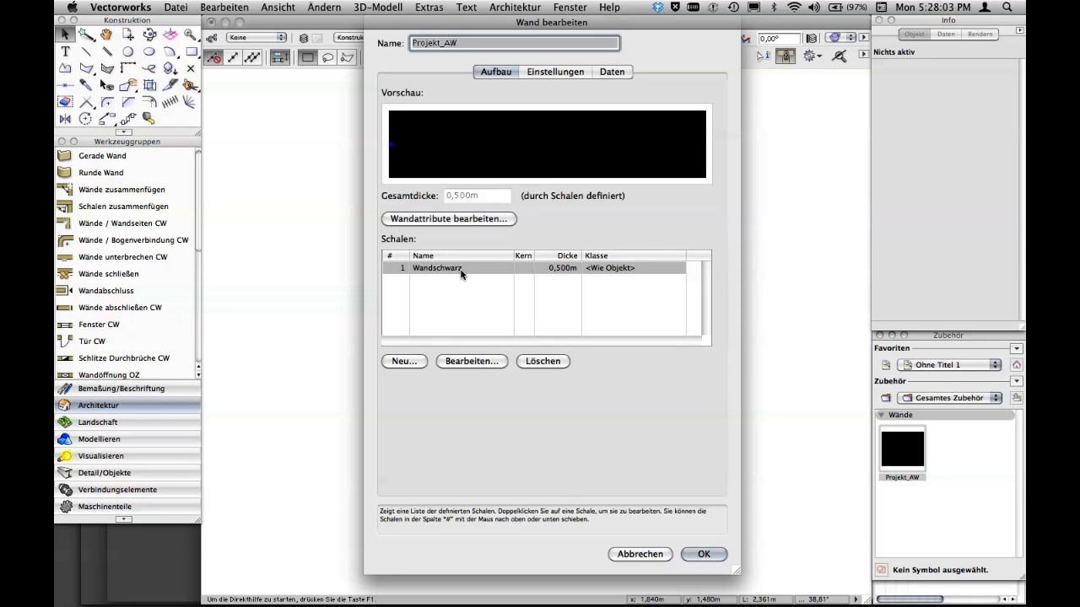
Step: Set the fill colour in Projekt_AW's wall attributes to white and save the type, updating the existing walls with Mitte alignment
{"action": "left_click", "coordinate": [461, 220]}
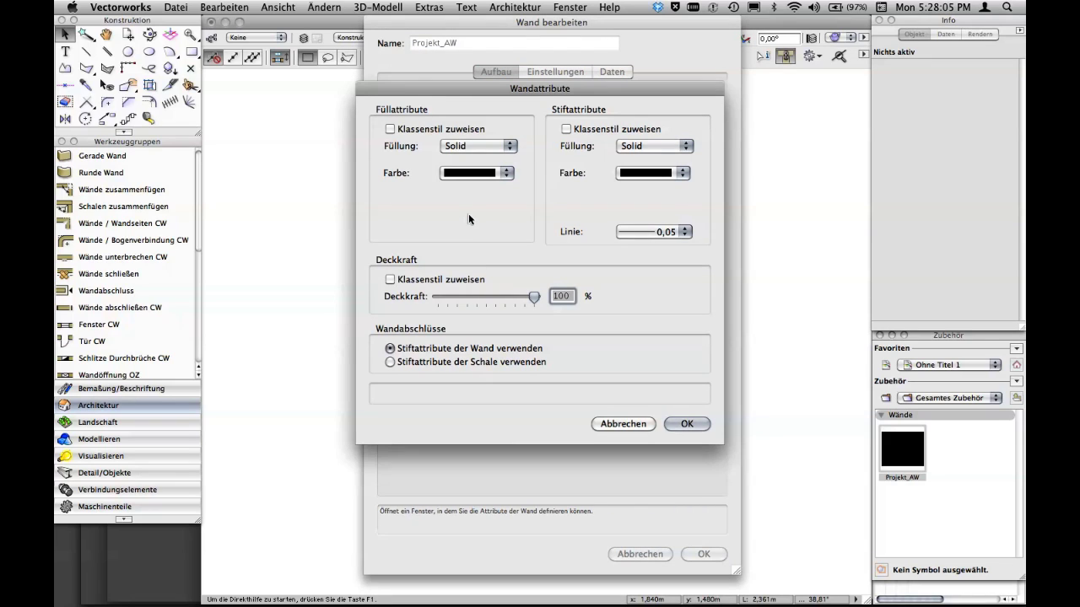
{"action": "left_click", "coordinate": [477, 174]}
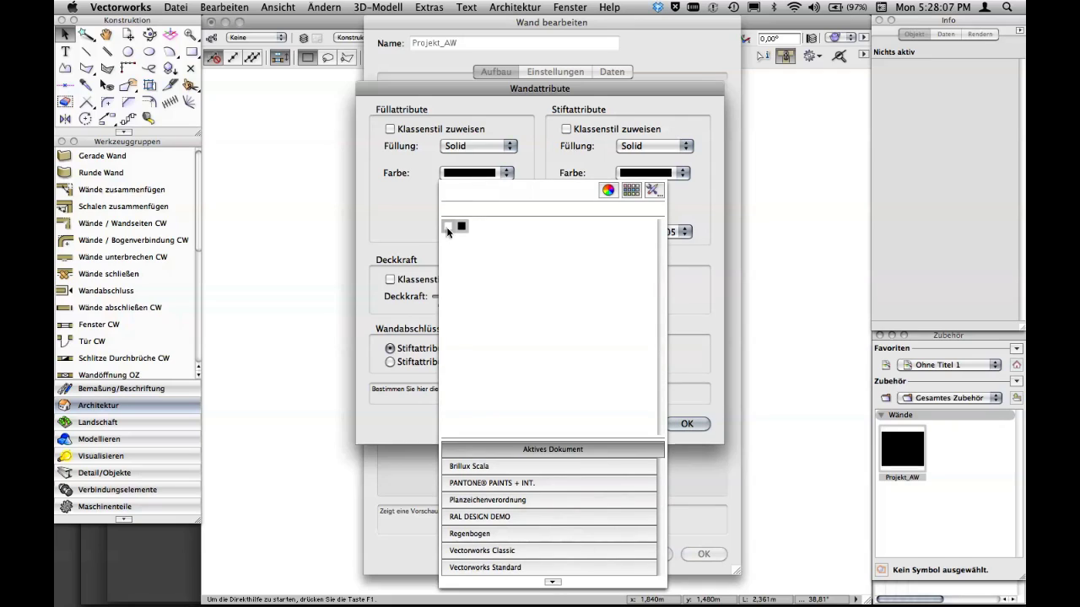
{"action": "left_click", "coordinate": [447, 226]}
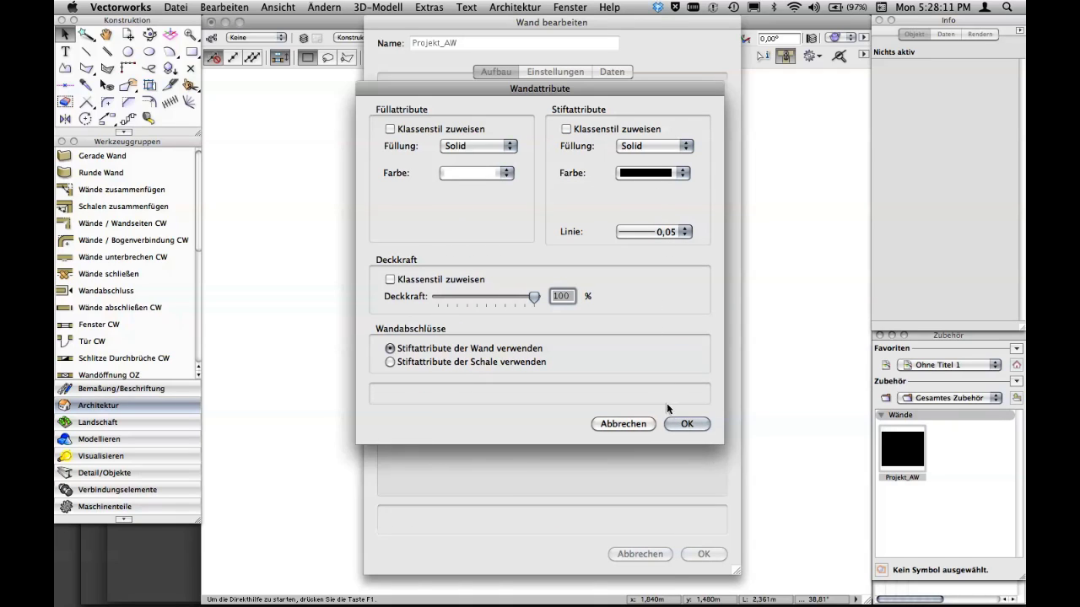
{"action": "left_click", "coordinate": [686, 424]}
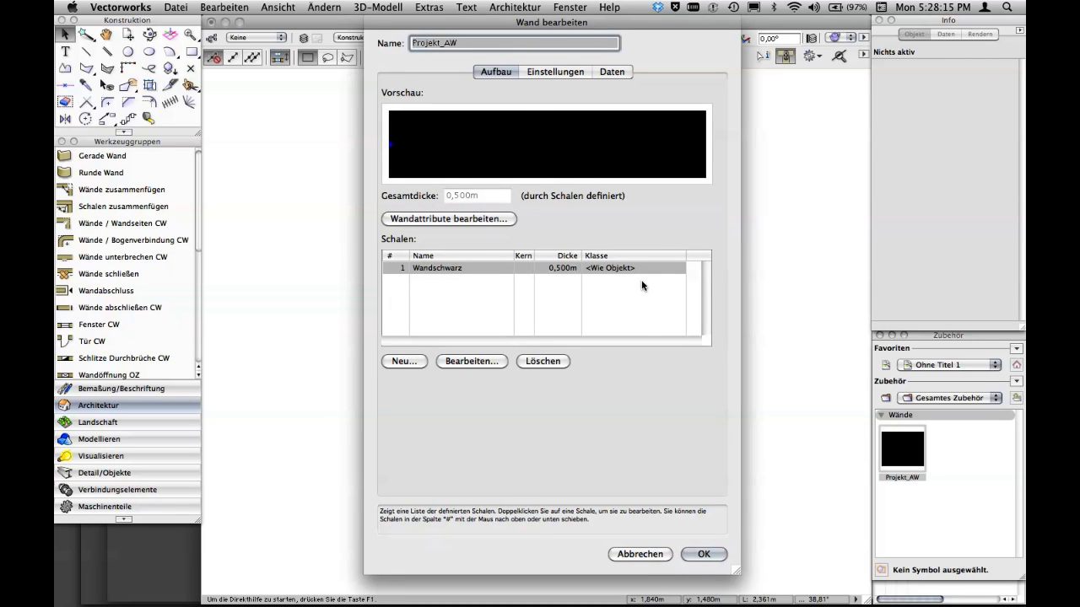
{"action": "left_click", "coordinate": [703, 553]}
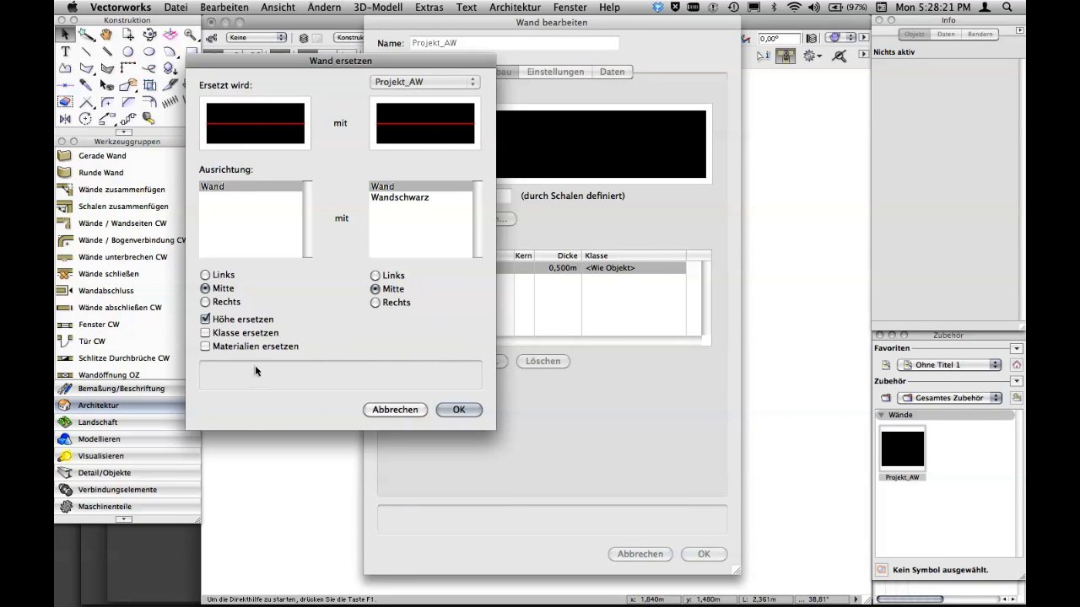
{"action": "left_click", "coordinate": [460, 410]}
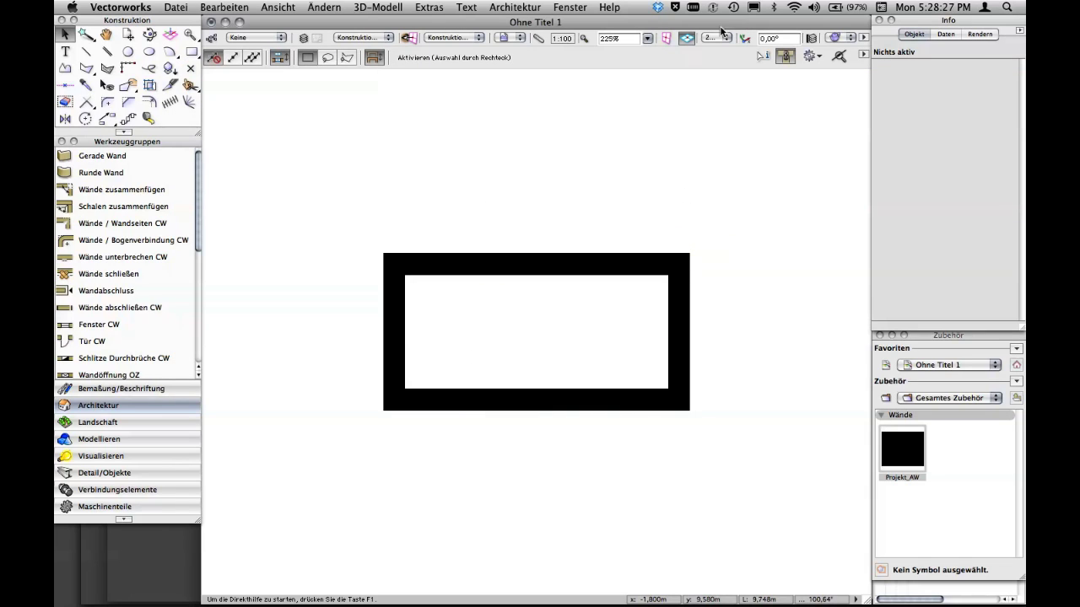
Step: Examine the updated walls in the Rechts vorne oben view with Schattiert und Kanten rendering, and return to 2D Plan
{"action": "left_click", "coordinate": [715, 38]}
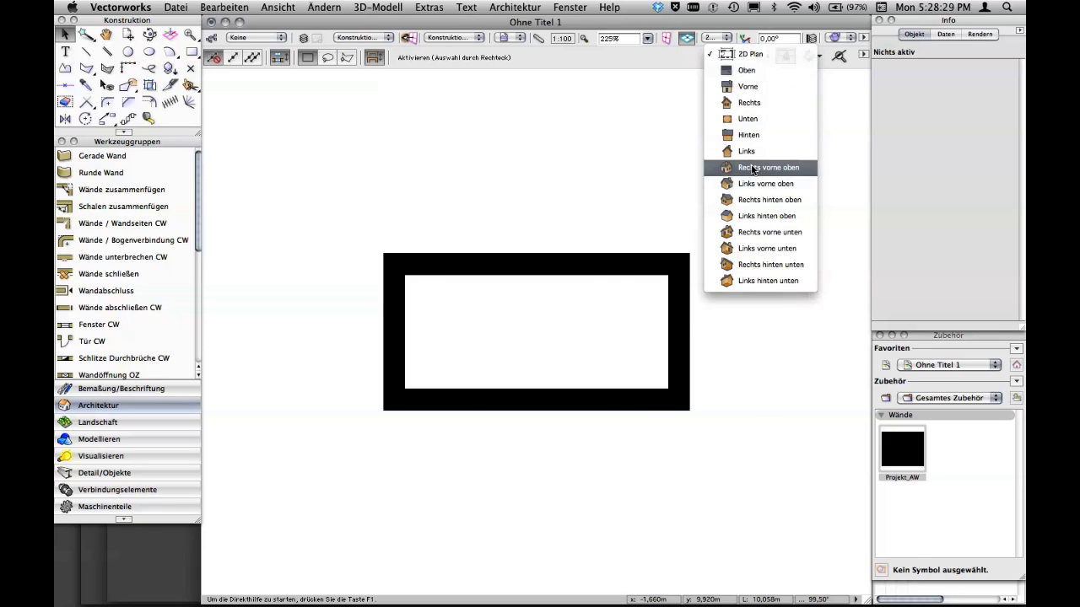
{"action": "left_click", "coordinate": [750, 167]}
{"action": "left_click", "coordinate": [833, 39]}
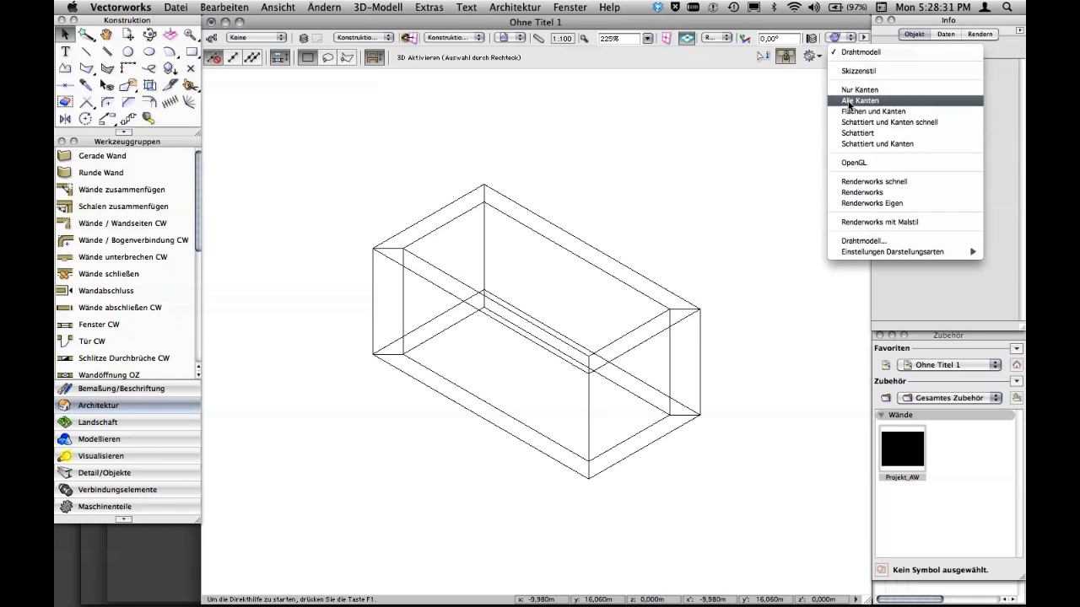
{"action": "left_click", "coordinate": [871, 145]}
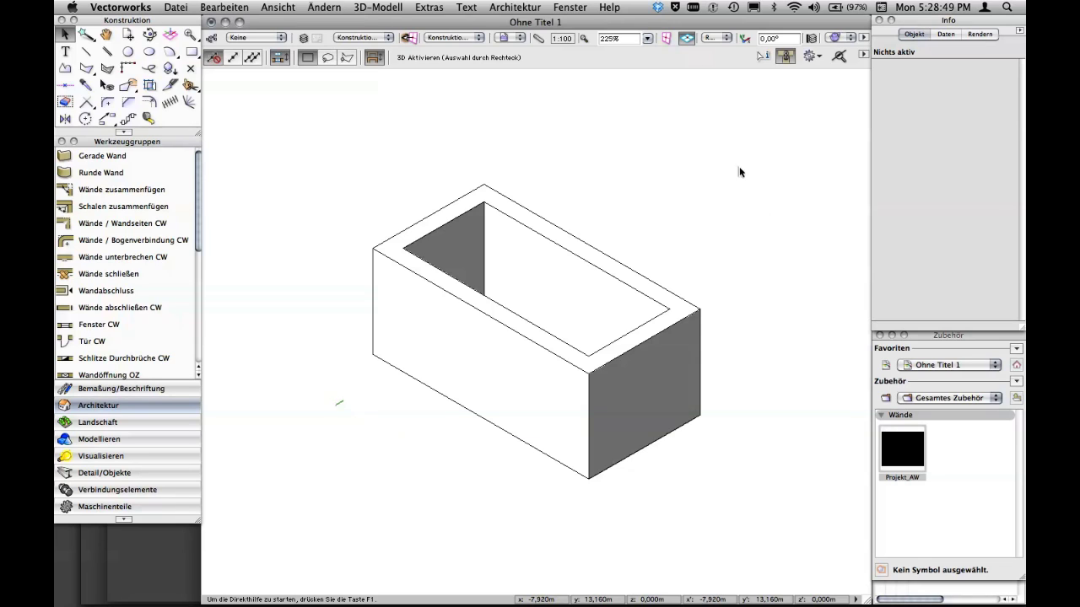
{"action": "left_click", "coordinate": [720, 40]}
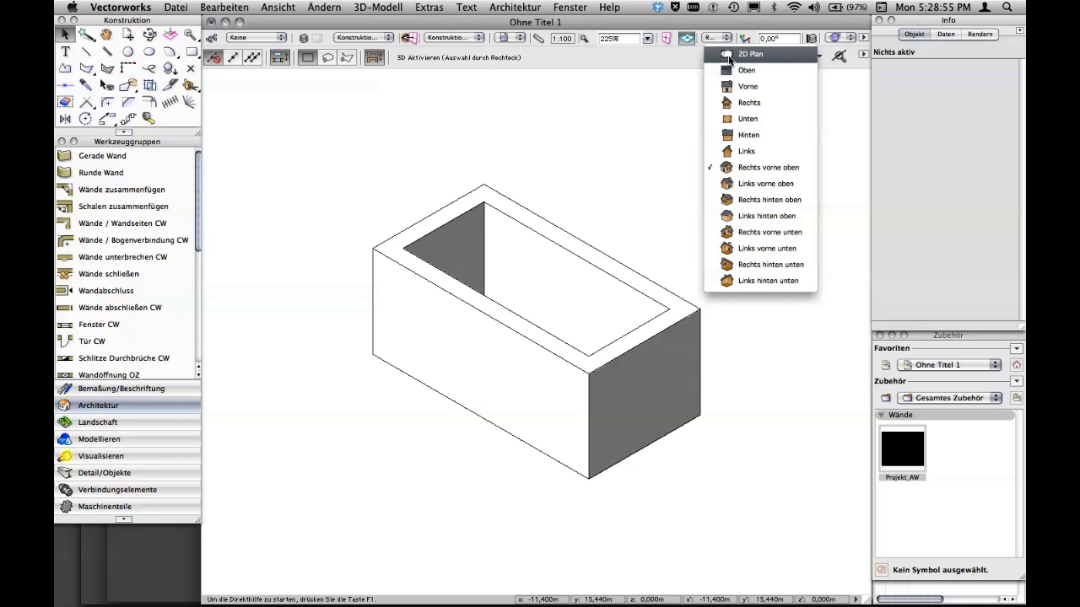
{"action": "left_click", "coordinate": [742, 54]}
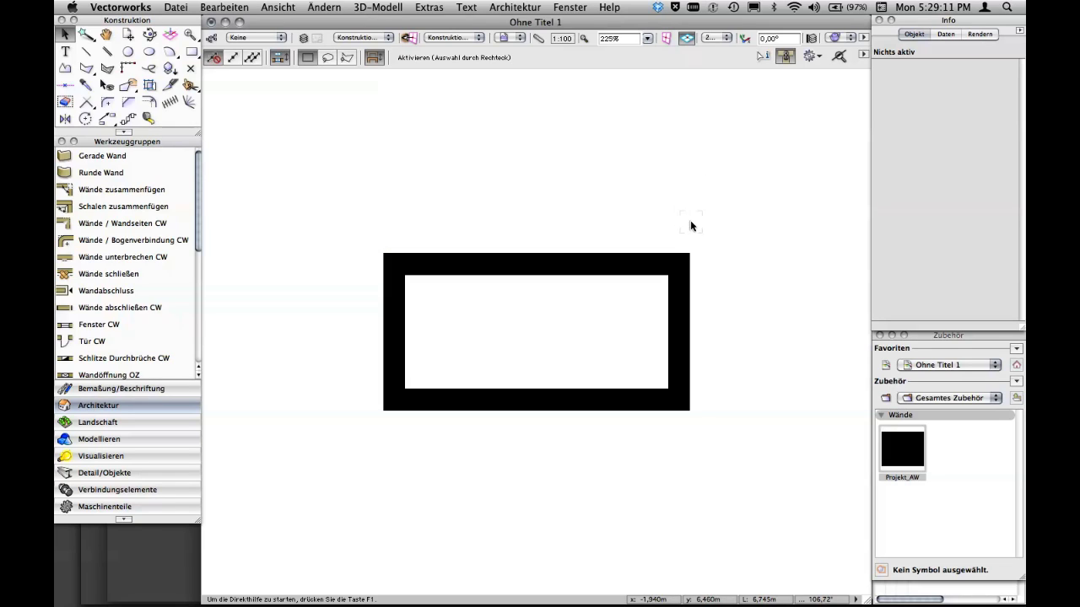
Step: Open the wall type Projekt_AW for editing and examine the fill and pen attributes of its Wandschwarz layer
{"action": "right_click", "coordinate": [904, 451]}
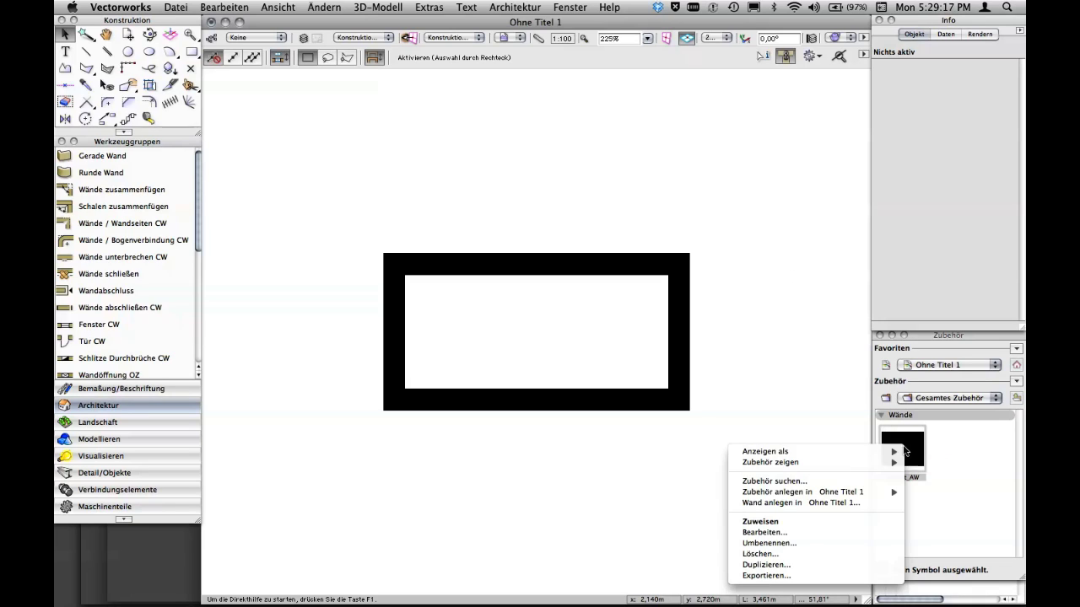
{"action": "left_click", "coordinate": [783, 533]}
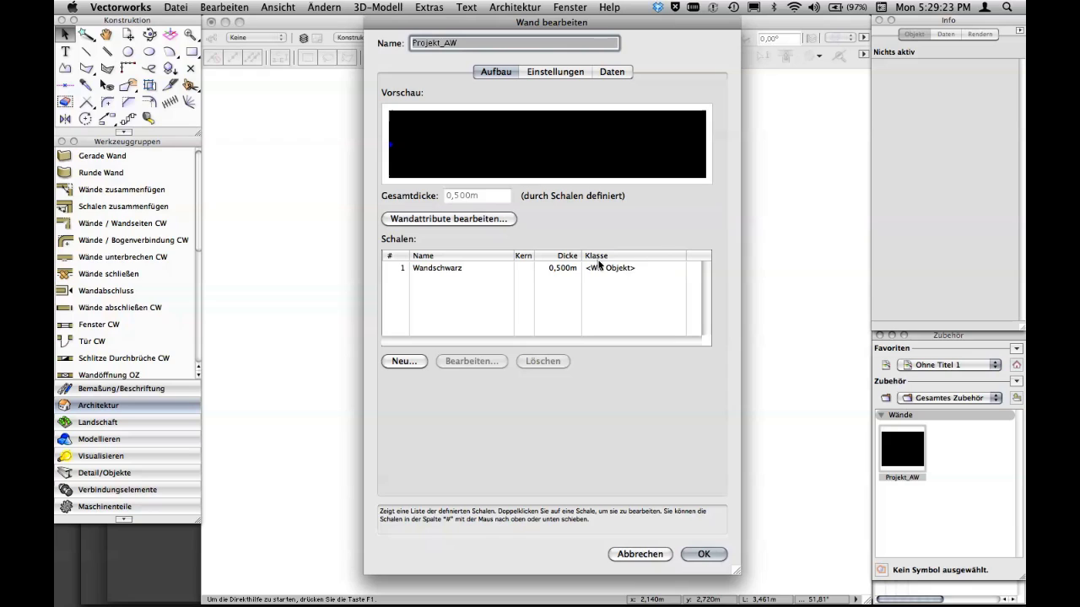
{"action": "left_click", "coordinate": [403, 361]}
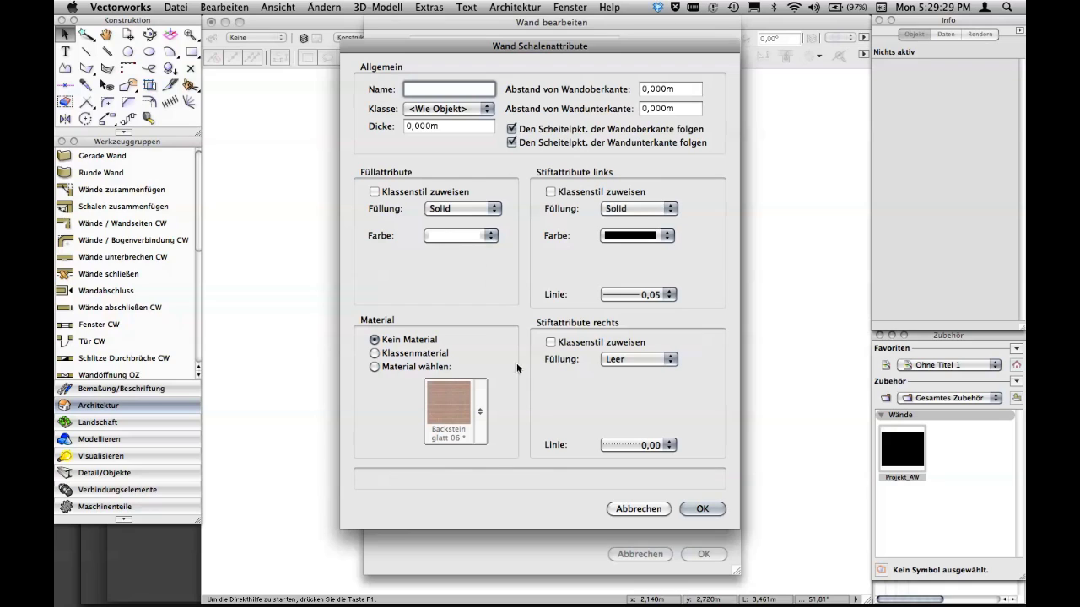
{"action": "left_click", "coordinate": [638, 509]}
{"action": "left_click", "coordinate": [465, 269]}
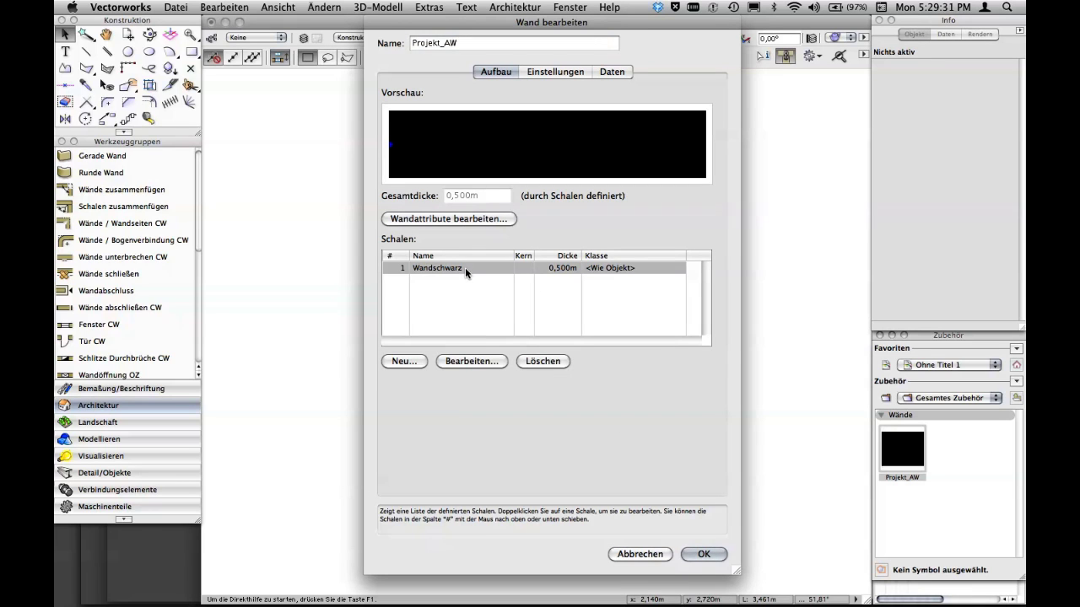
{"action": "left_click", "coordinate": [478, 361]}
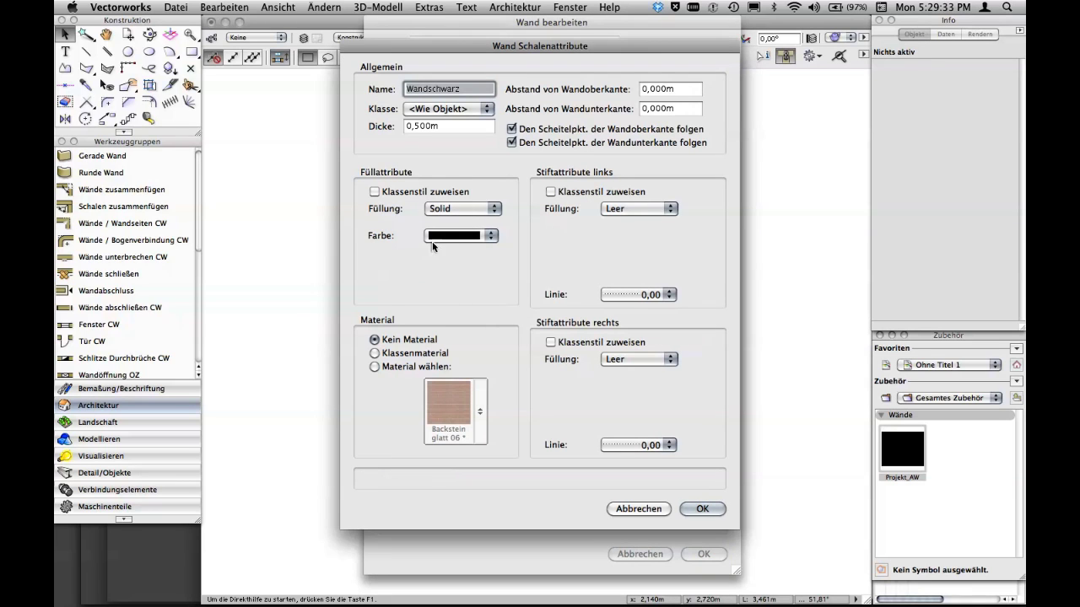
{"action": "left_click", "coordinate": [702, 507]}
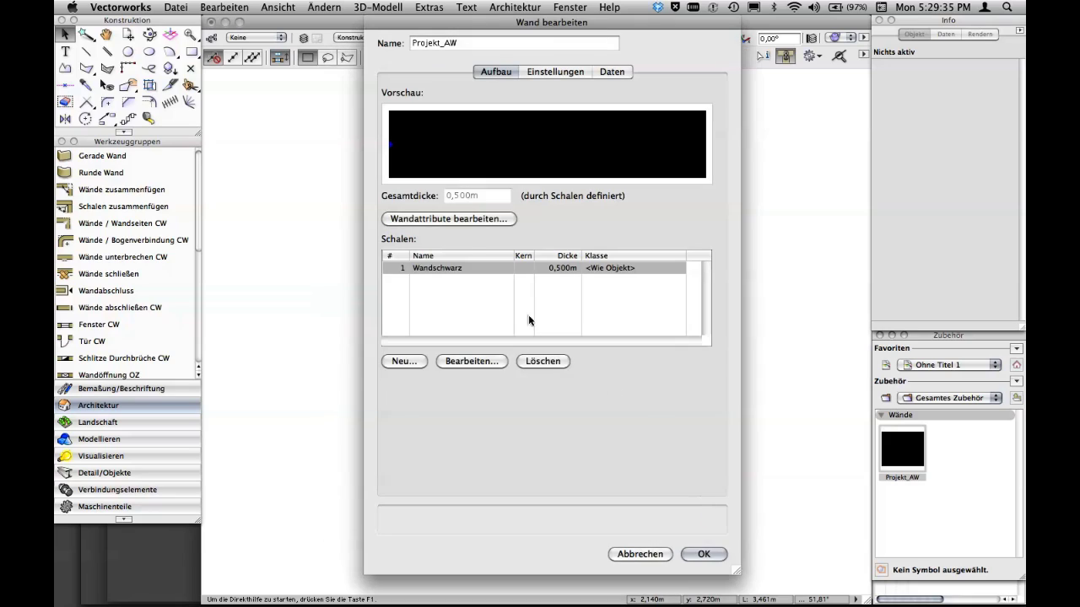
Step: Review the overall wall attributes of Projekt_AW and close the wall type without replacing the existing walls
{"action": "left_click", "coordinate": [463, 219]}
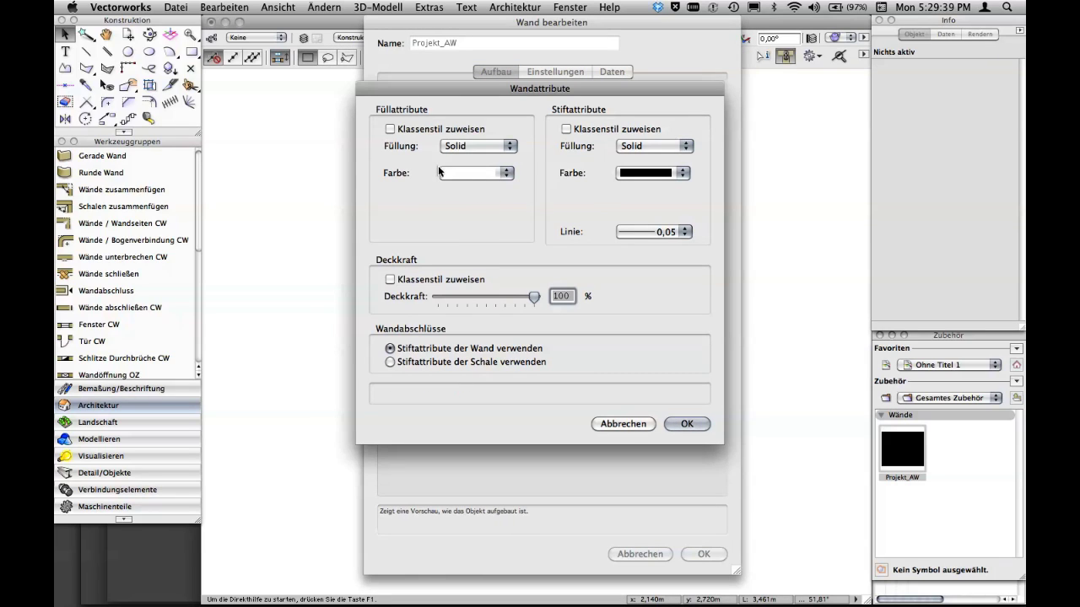
{"action": "left_click", "coordinate": [687, 422]}
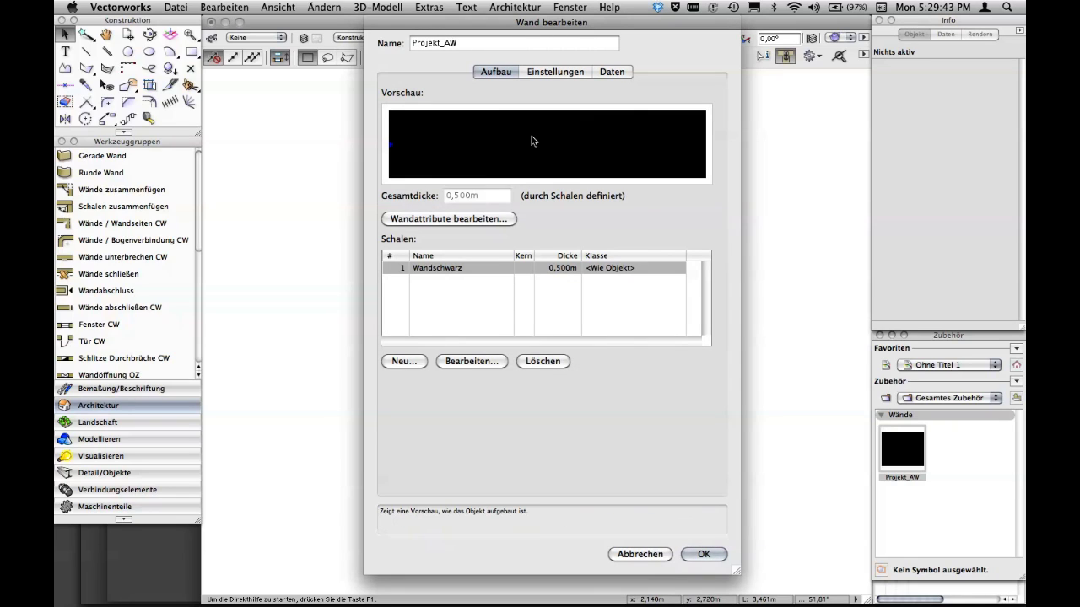
{"action": "left_click", "coordinate": [704, 554]}
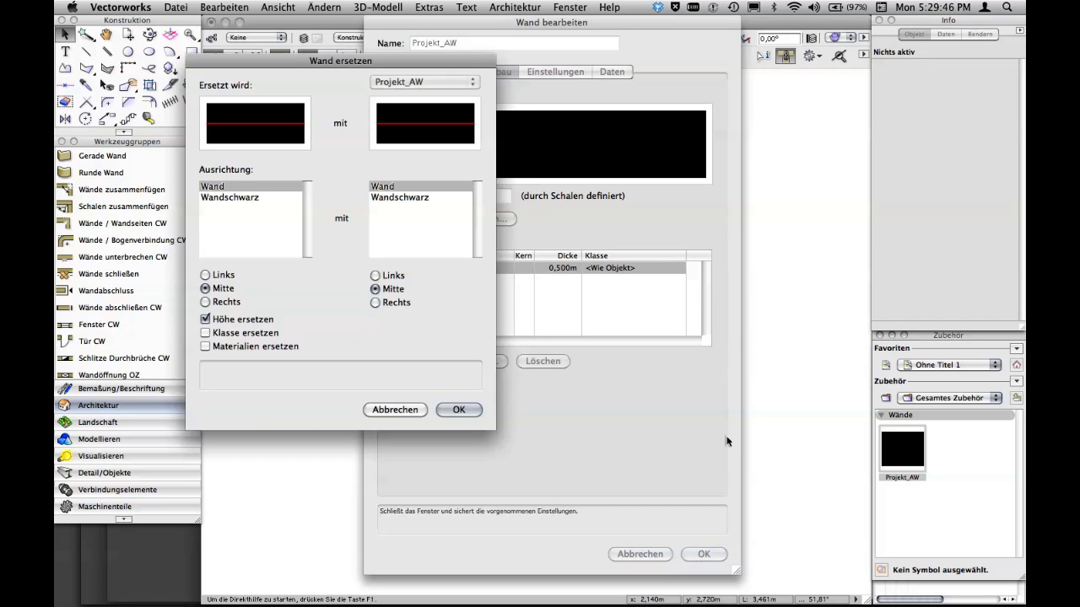
{"action": "left_click", "coordinate": [391, 410]}
{"action": "left_click", "coordinate": [644, 552]}
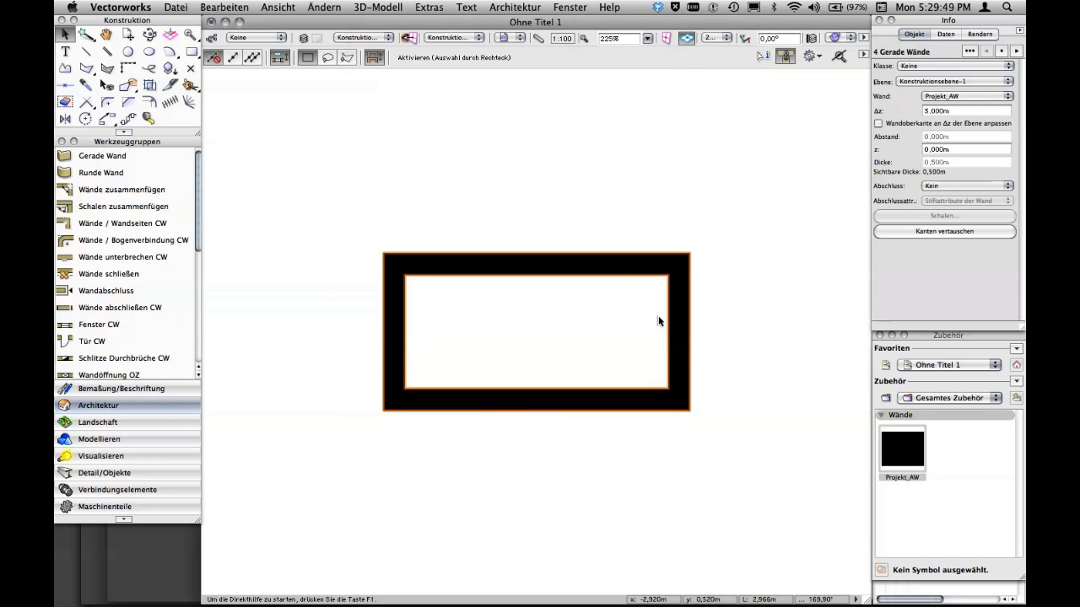